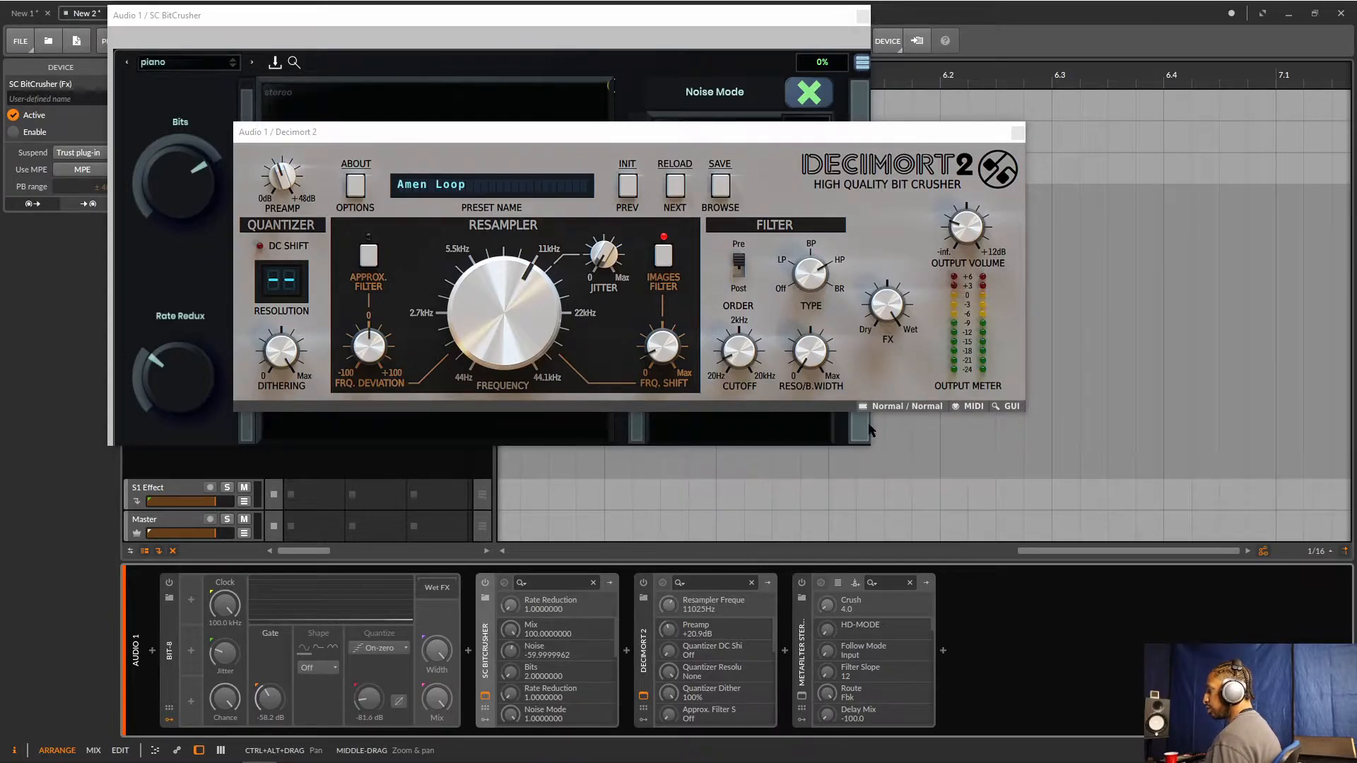
Open the MetaFilter Stereo window briefly, and close it along with the Decimort 2 and SC BitCrusher windows
{"action": "left_click", "coordinate": [801, 696]}
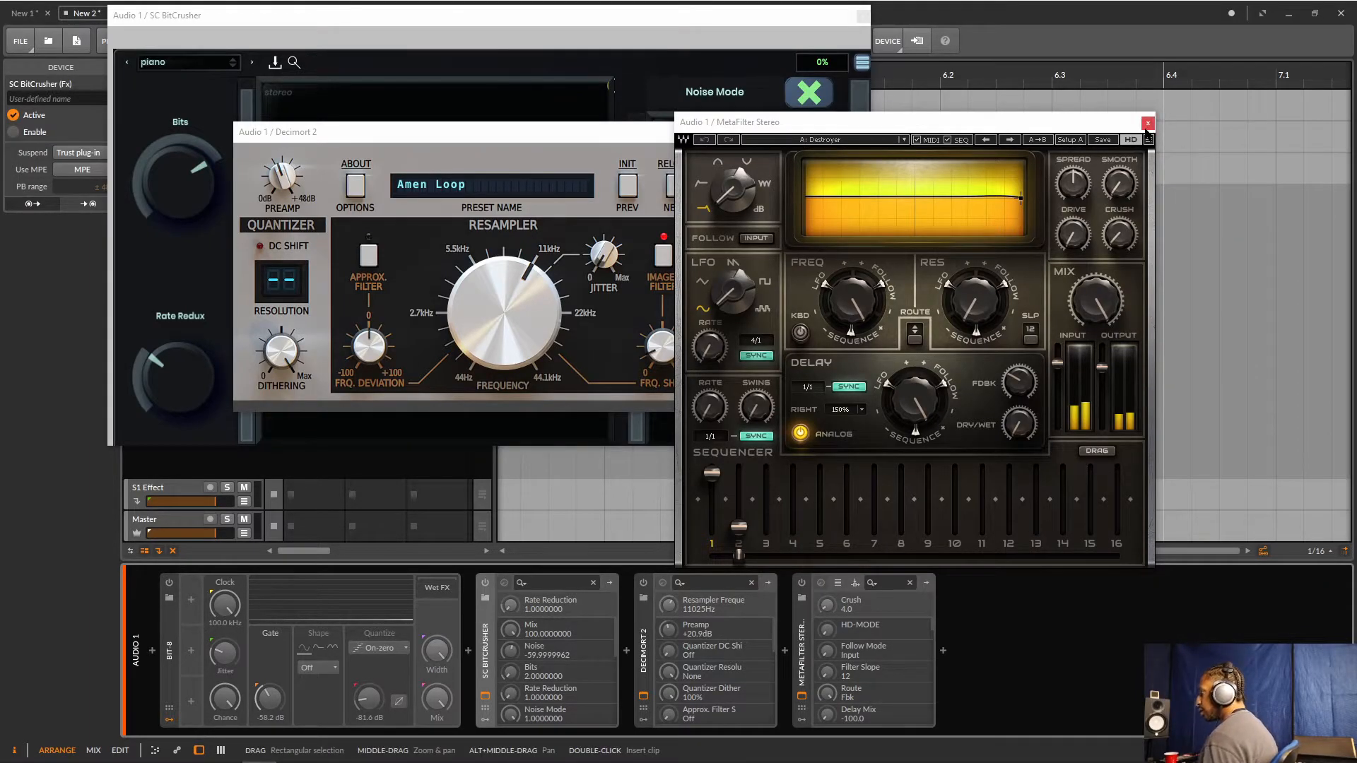
{"action": "left_click", "coordinate": [1147, 123]}
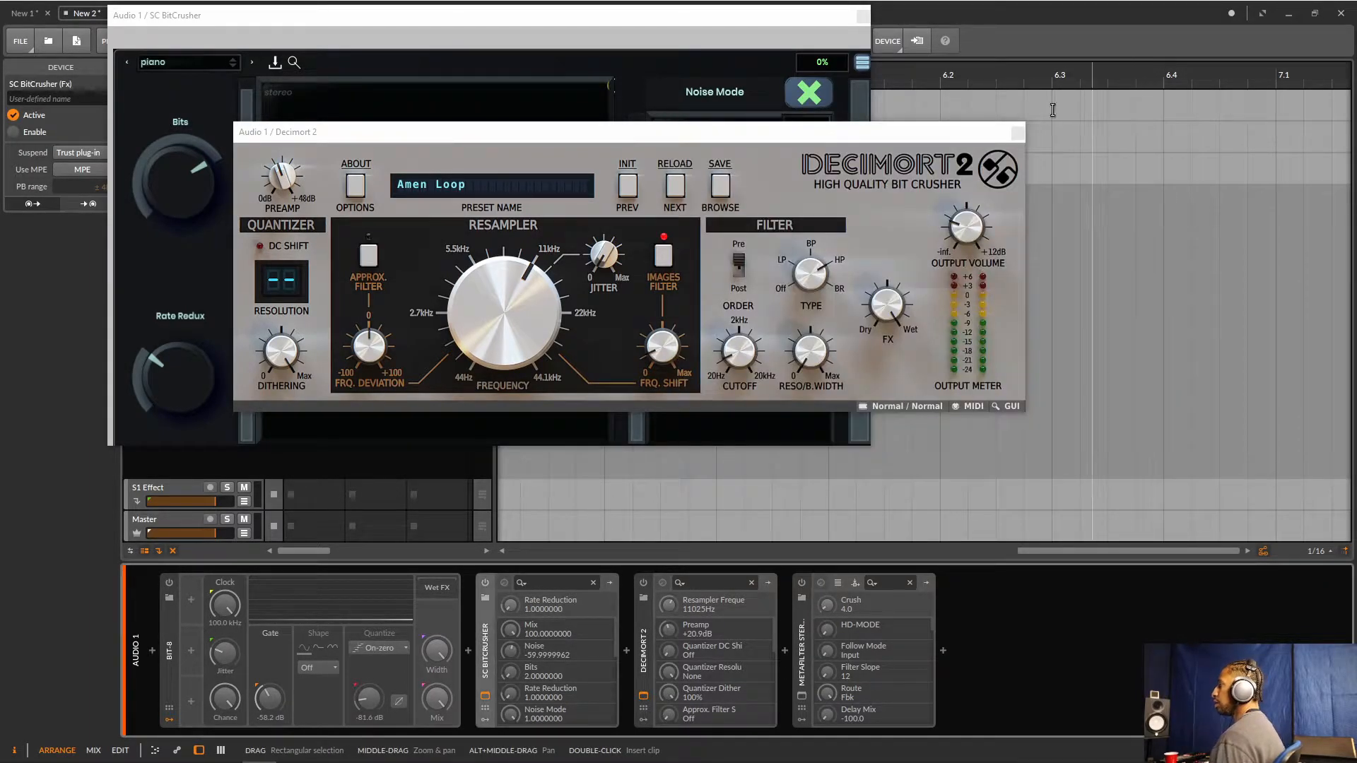
{"action": "left_click", "coordinate": [1018, 133]}
{"action": "left_click", "coordinate": [855, 17]}
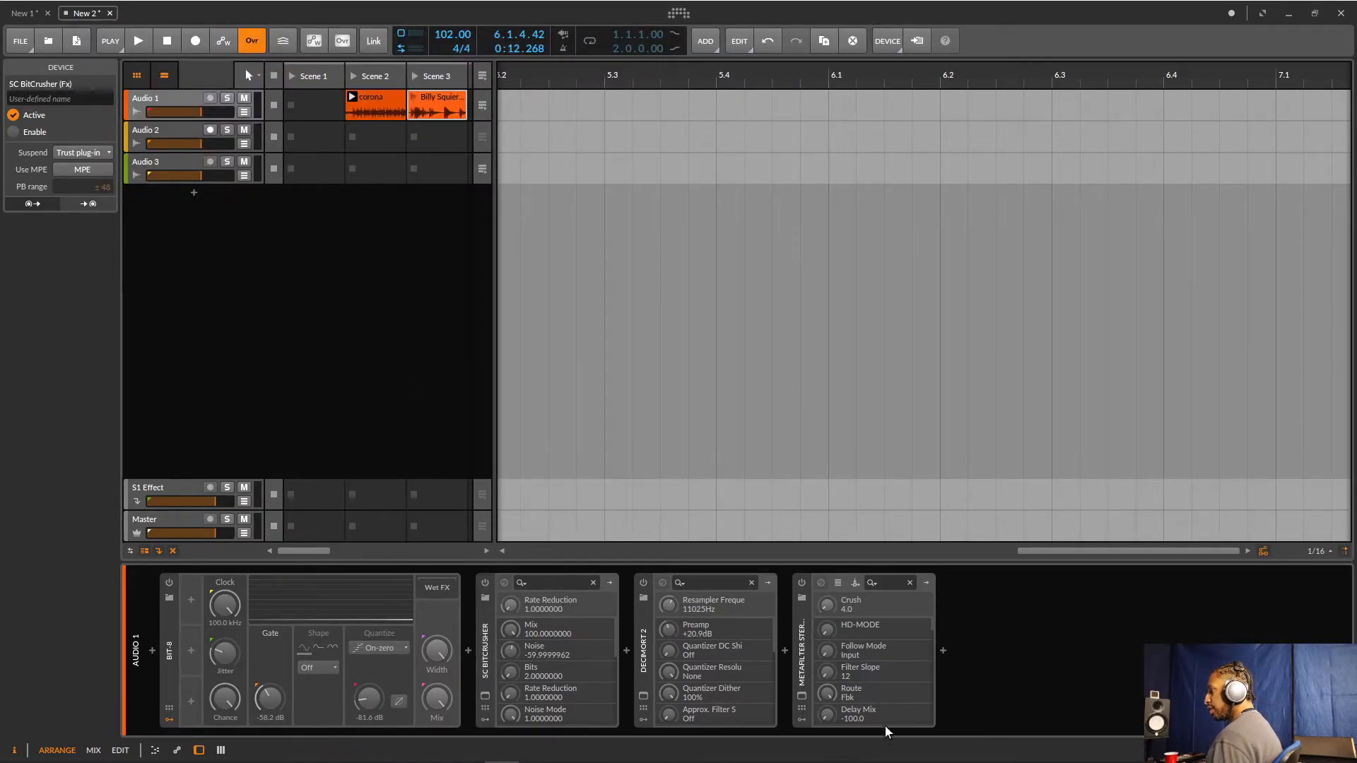
Audition the Billy Squier clip on Audio 1 with every effect bypassed, and stop playback
{"action": "left_click", "coordinate": [414, 96]}
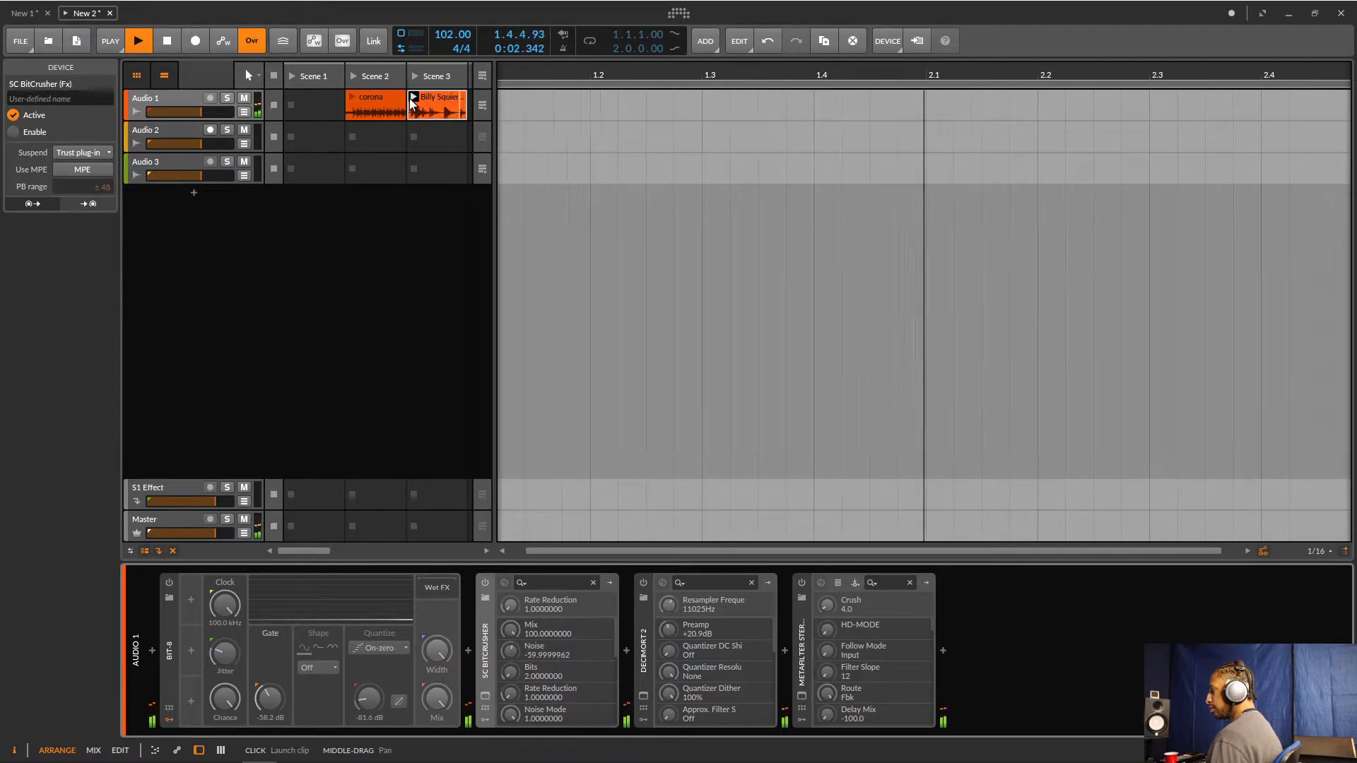
{"action": "key", "text": "space"}
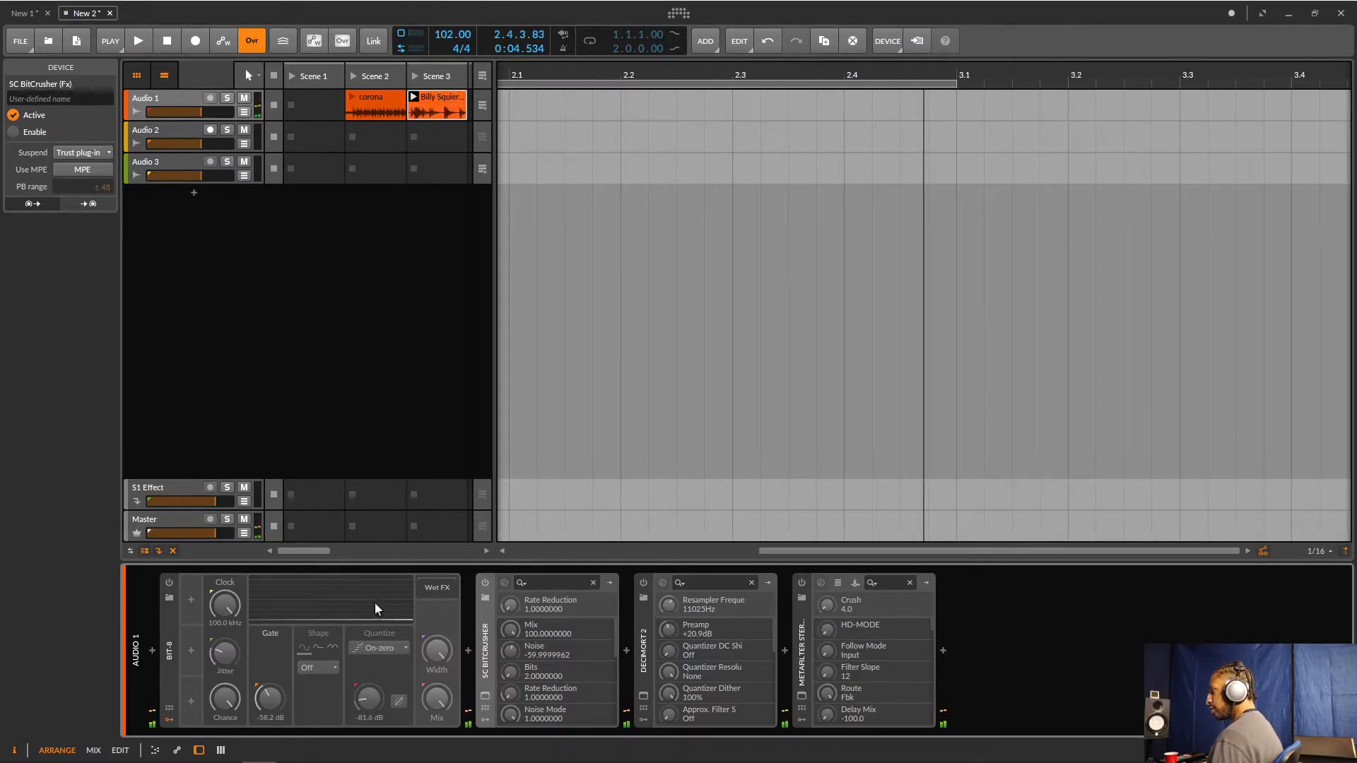
Enable Bit-8 on Audio 1 and lower its clock to 10.0 kHz while auditioning the clip
{"action": "left_click", "coordinate": [169, 583]}
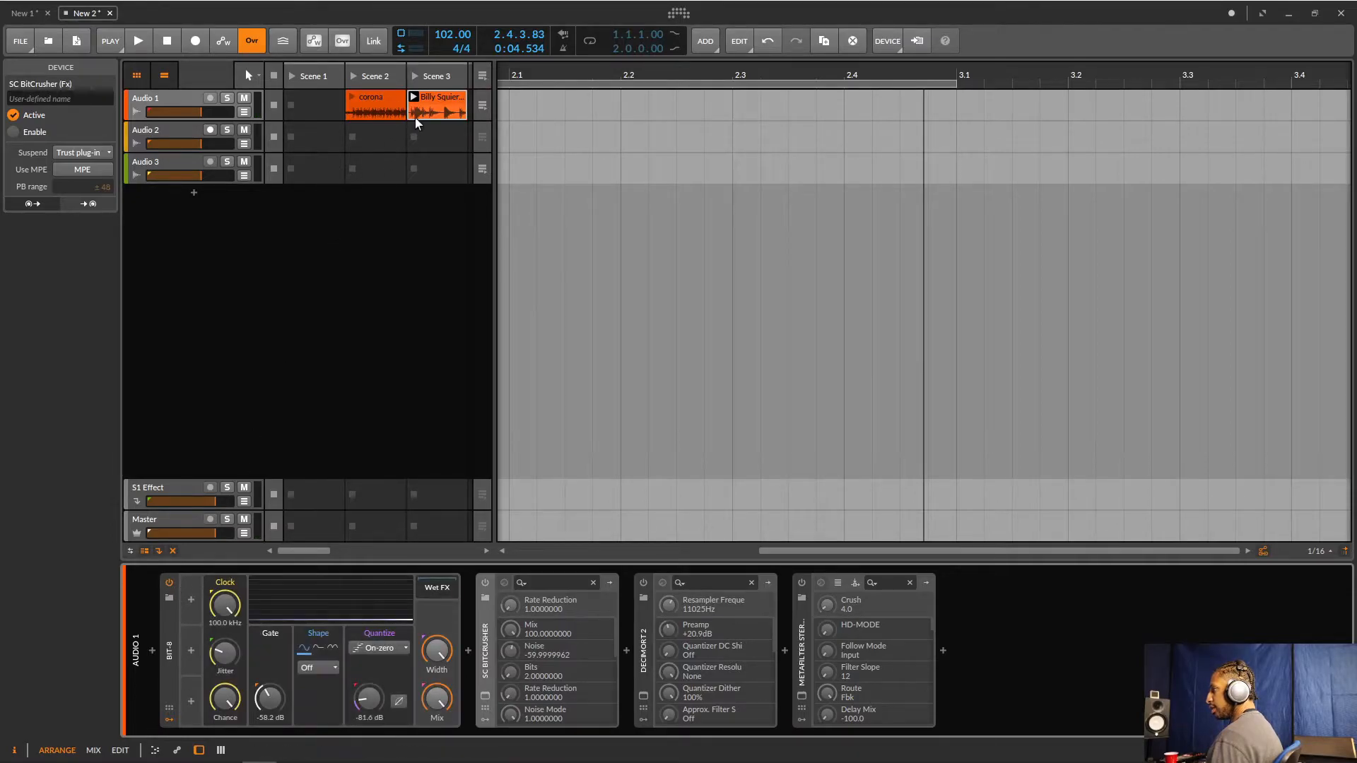
{"action": "key", "text": "space"}
{"action": "left_click_drag", "start_coordinate": [224, 607], "coordinate": [225, 689]}
{"action": "key", "text": "space"}
{"action": "left_click_drag", "start_coordinate": [224, 614], "coordinate": [223, 601]}
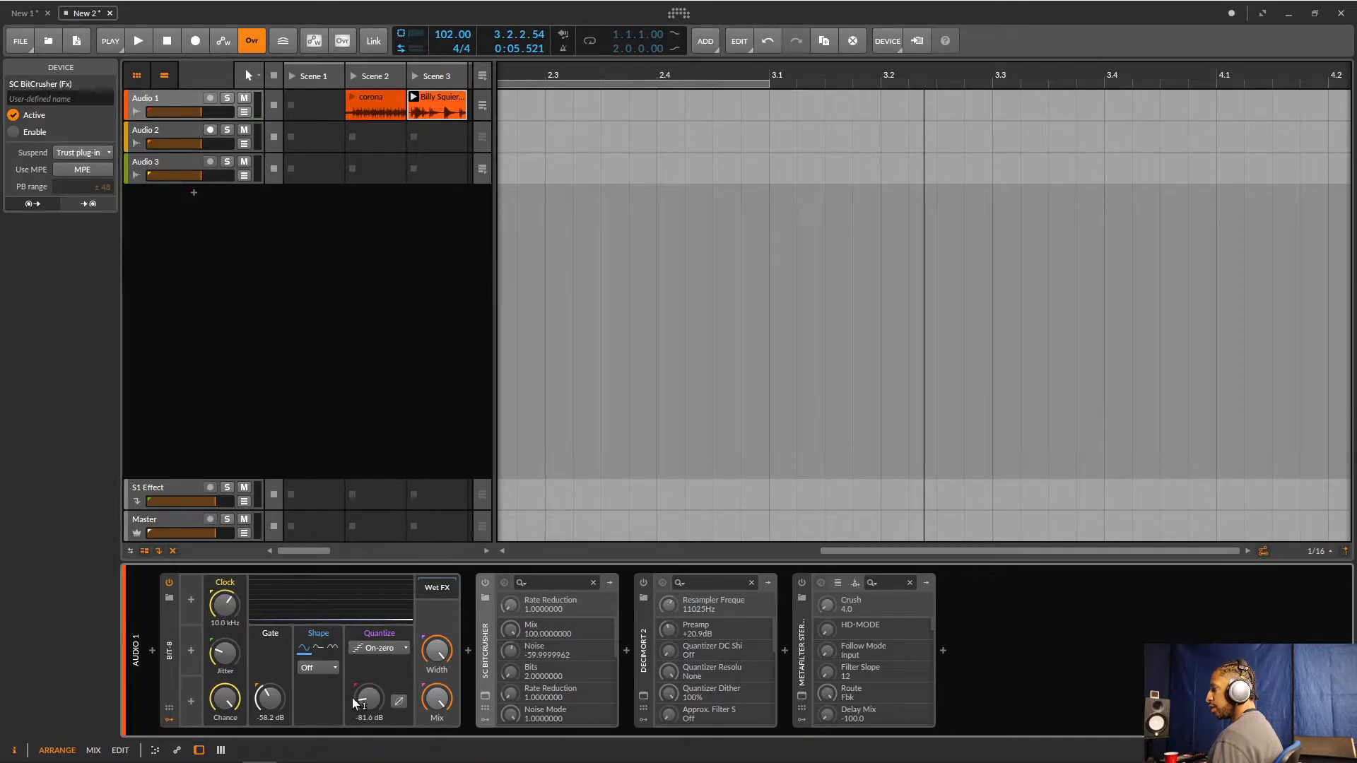
Set Bit-8's quantize amount to -42.2 dB and its clock to 14.1 kHz while the clip plays
{"action": "left_click_drag", "start_coordinate": [365, 698], "coordinate": [369, 670]}
{"action": "key", "text": "space"}
{"action": "mouse_move", "coordinate": [224, 606]}
{"action": "left_mouse_down"}
{"action": "mouse_move", "coordinate": [223, 636]}
{"action": "mouse_move", "coordinate": [223, 601]}
{"action": "left_mouse_up"}
{"action": "left_click_drag", "start_coordinate": [374, 698], "coordinate": [375, 718]}
{"action": "key", "text": "space"}
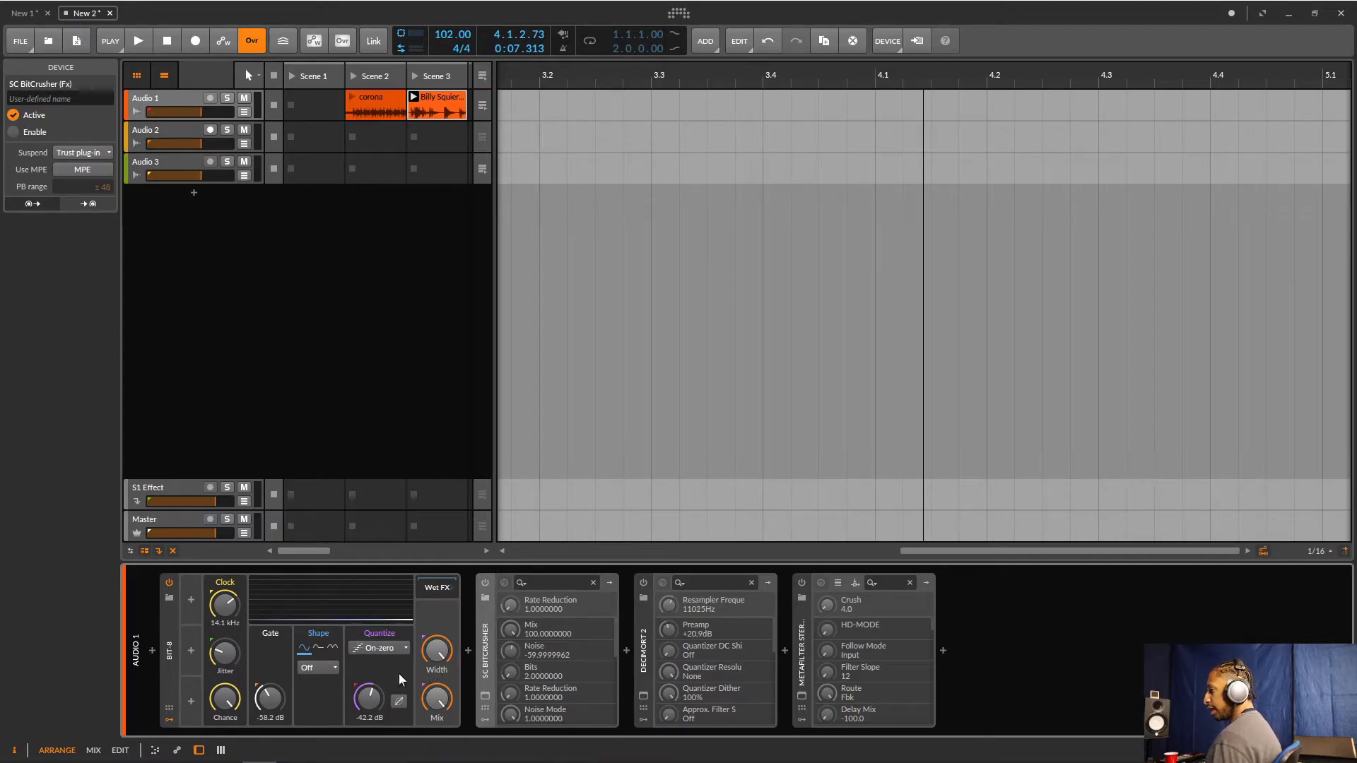
Bypass Bit-8 and open the SC BitCrusher window with its mix at 100%
{"action": "left_click", "coordinate": [171, 583]}
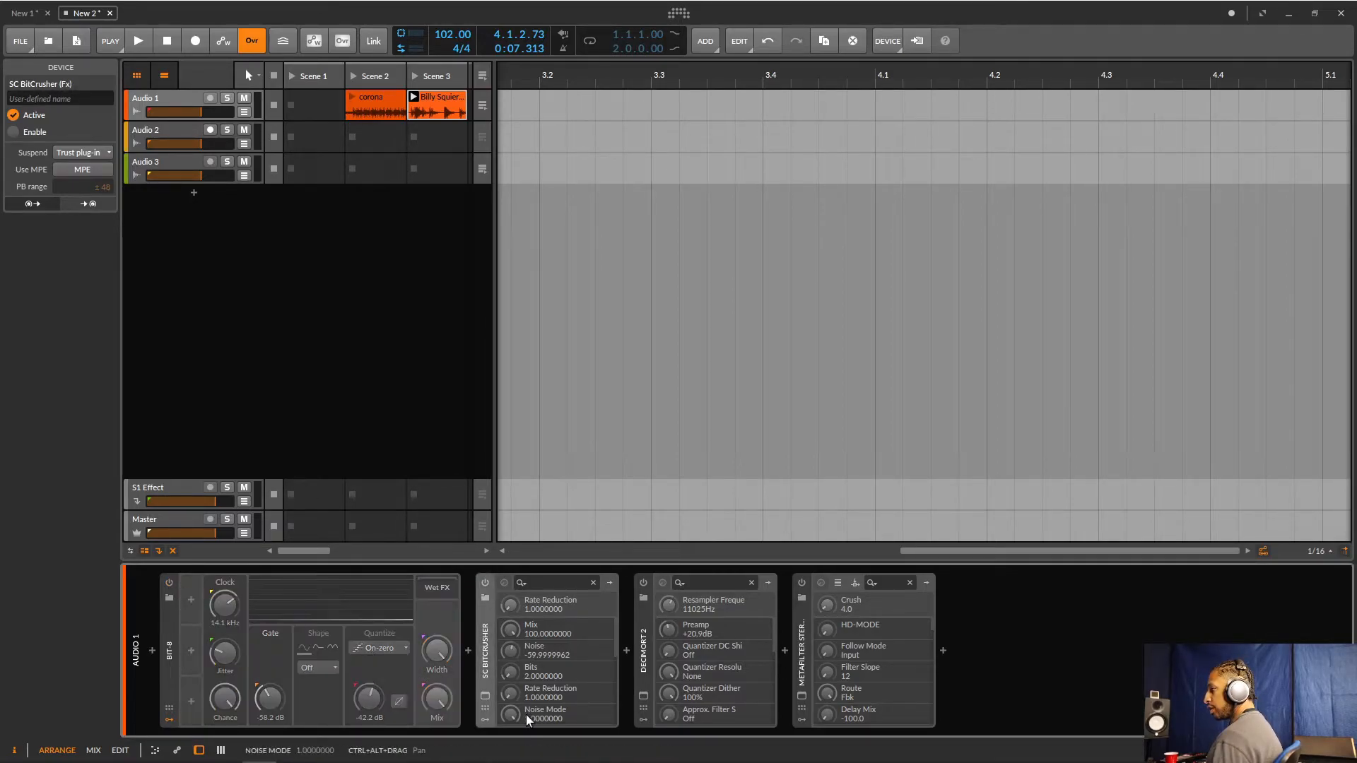
{"action": "left_click", "coordinate": [486, 697]}
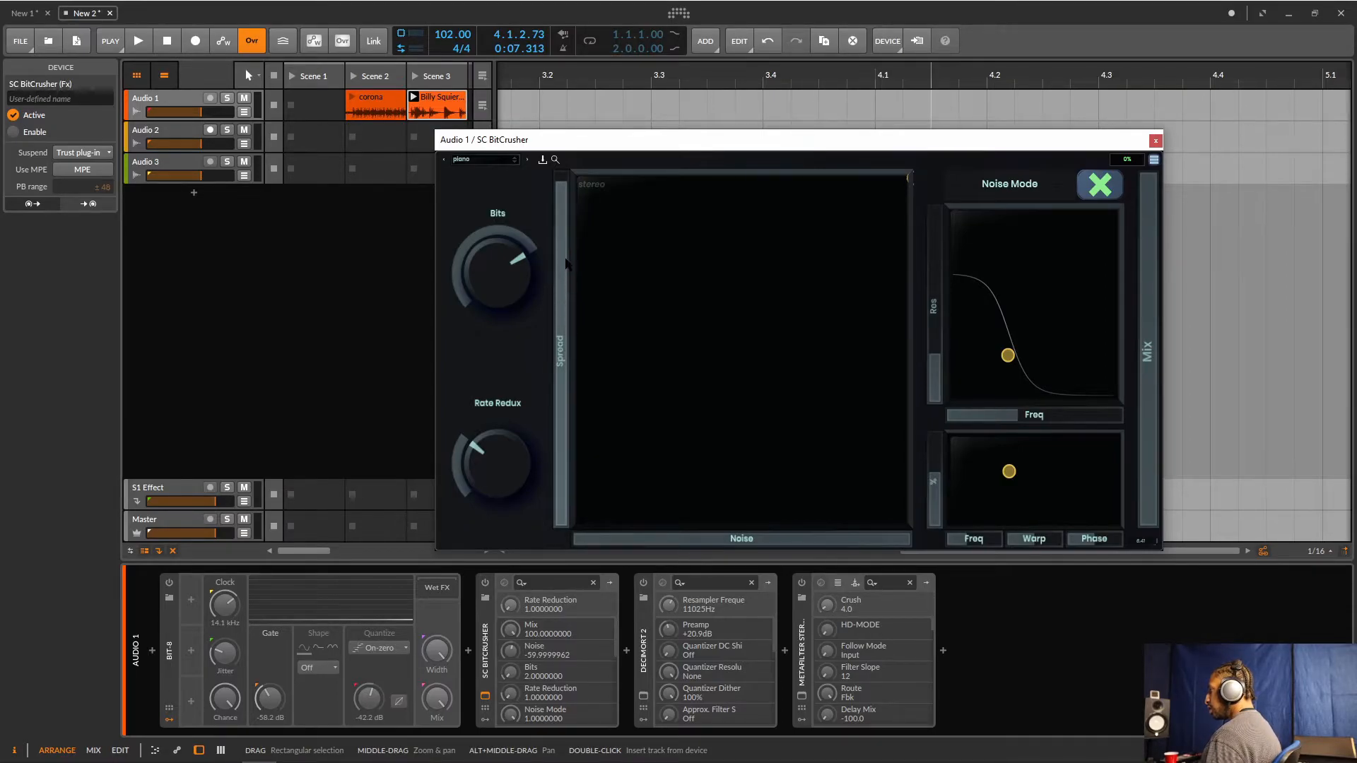
{"action": "left_click_drag", "start_coordinate": [545, 268], "coordinate": [550, 70]}
{"action": "left_click_drag", "start_coordinate": [1148, 252], "coordinate": [1133, 143]}
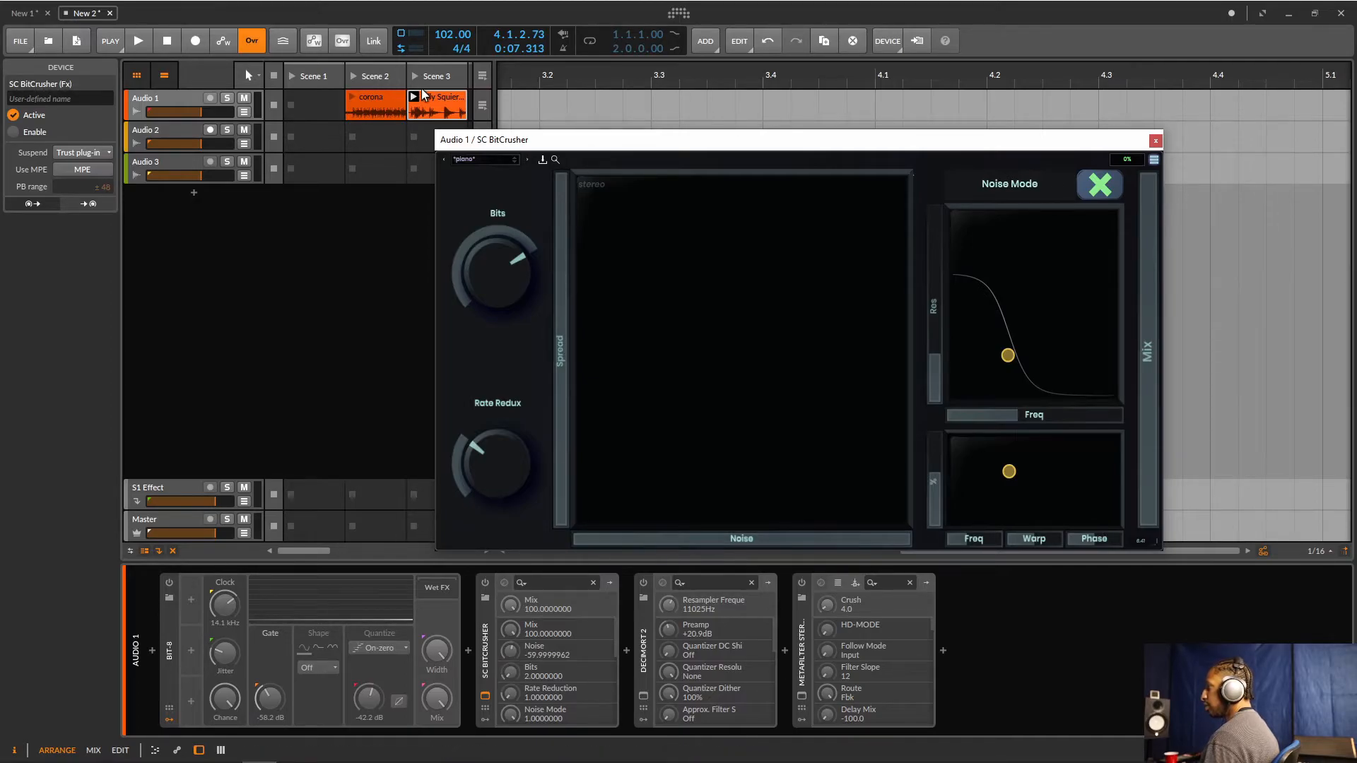
Enable SC BitCrusher and, with the clip playing, set bits to about 10.6, rate reduction to about 47.6 and noise to -12 dB
{"action": "key", "text": "space"}
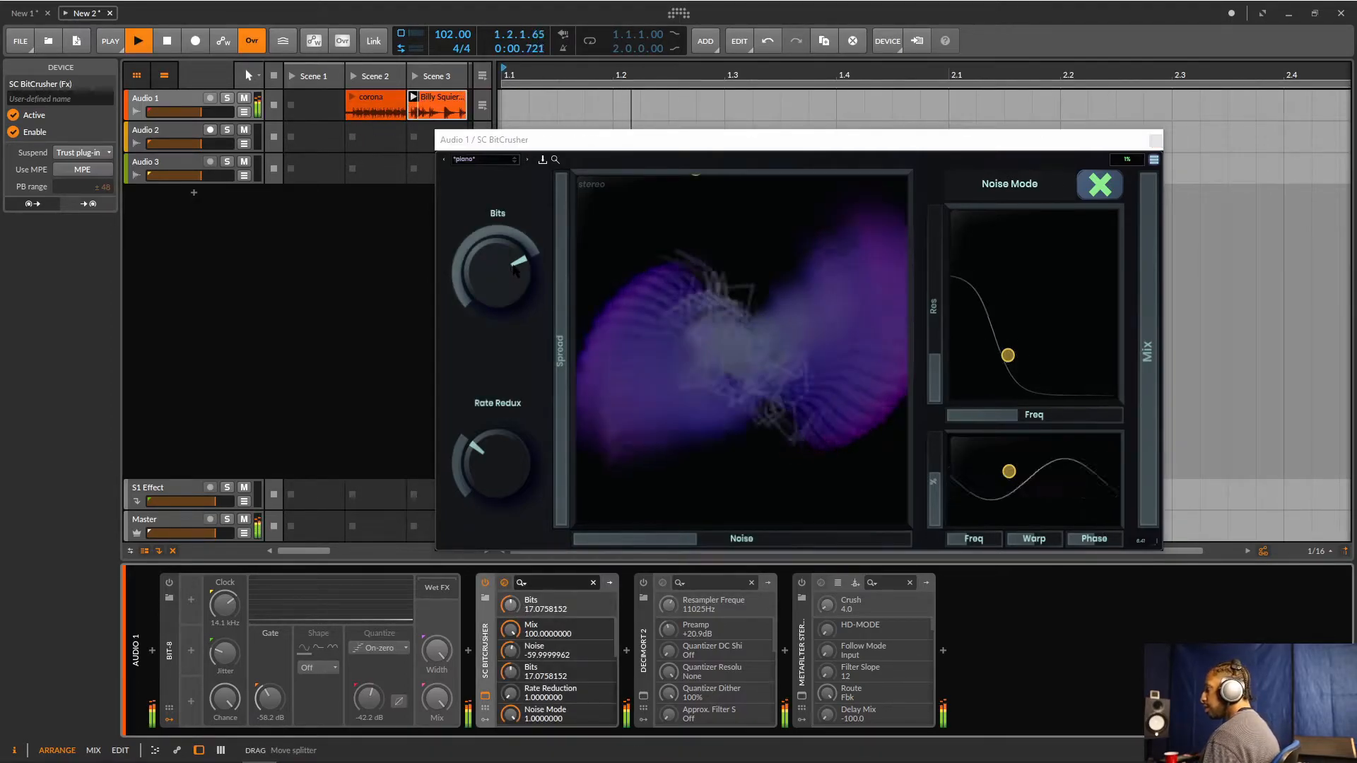
{"action": "left_click_drag", "start_coordinate": [516, 271], "coordinate": [503, 177]}
{"action": "key", "text": "space"}
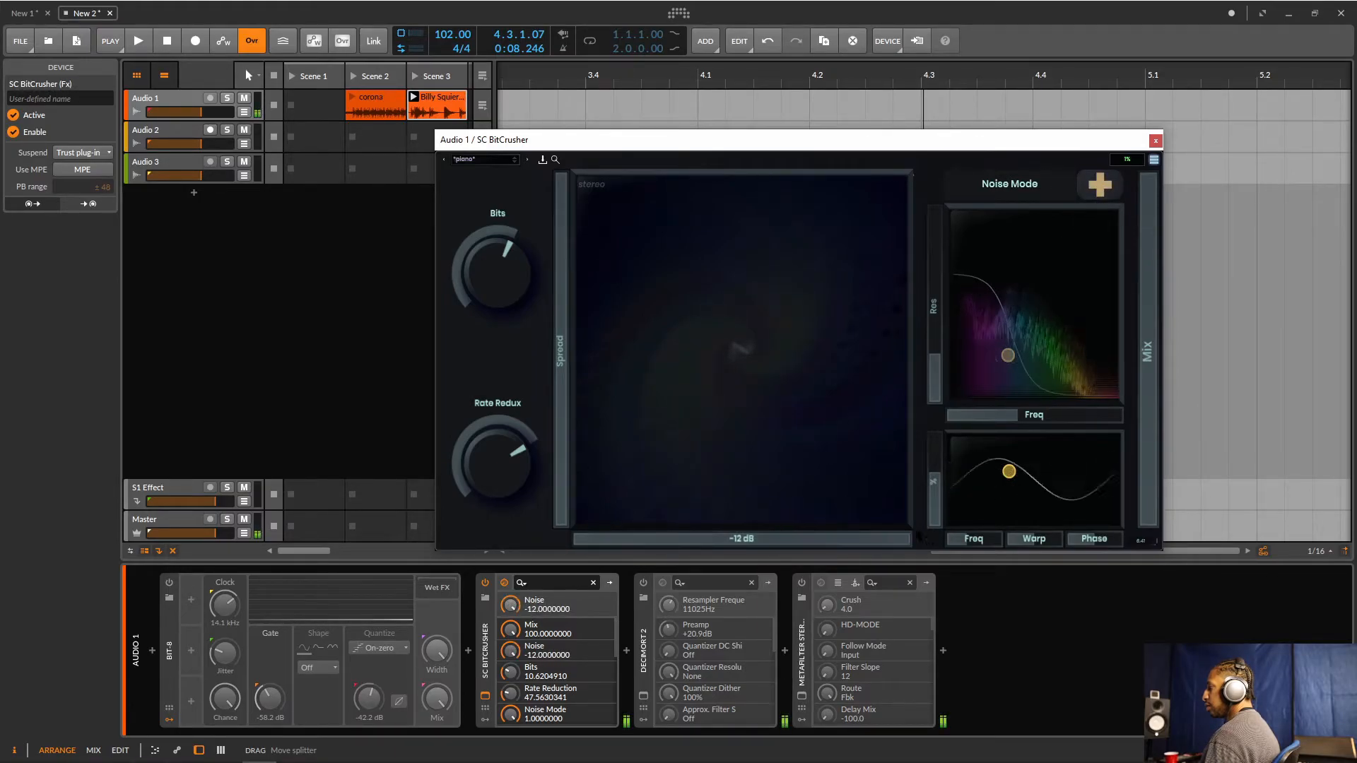
With the clip playing, lower SC BitCrusher's noise to about -38.5 dB, rate reduction to about 3.7 and bits to about 8.9
{"action": "key", "text": "space"}
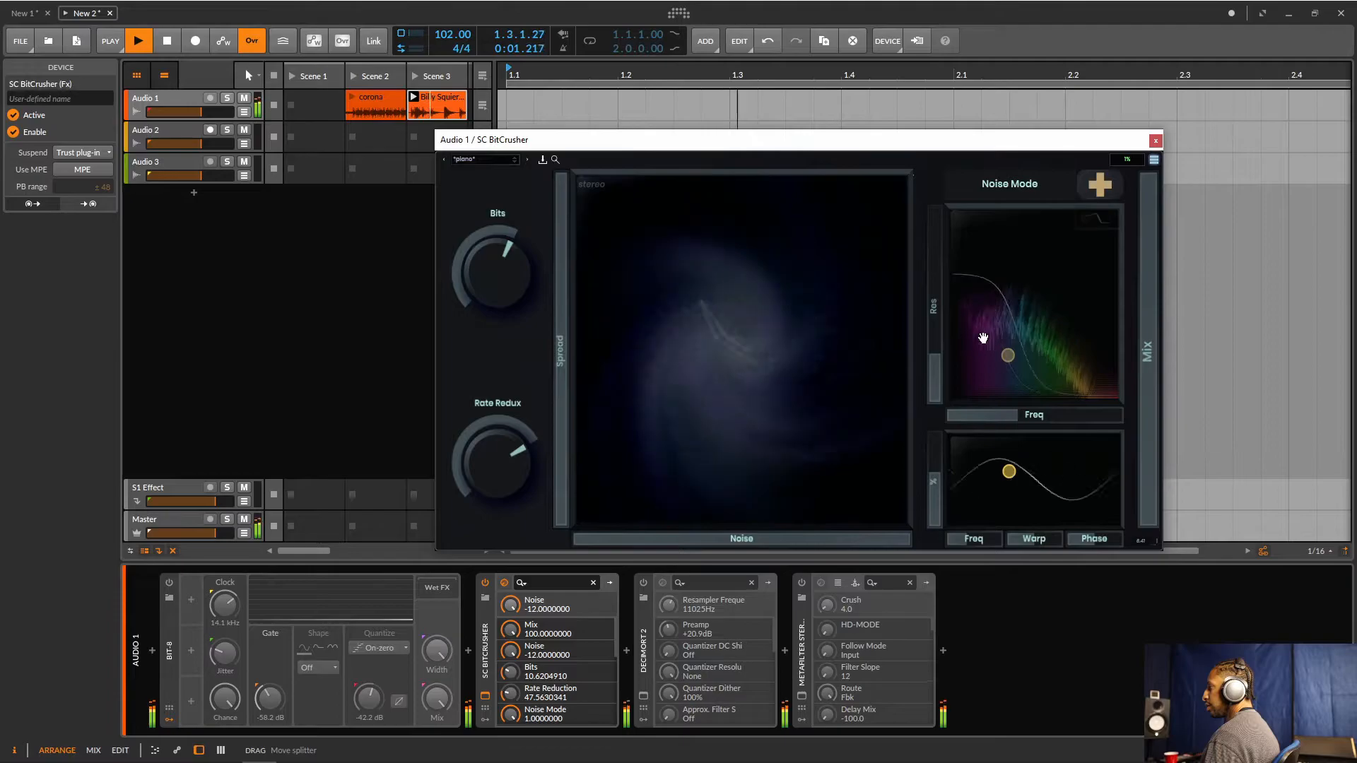
{"action": "left_click_drag", "start_coordinate": [881, 541], "coordinate": [785, 537]}
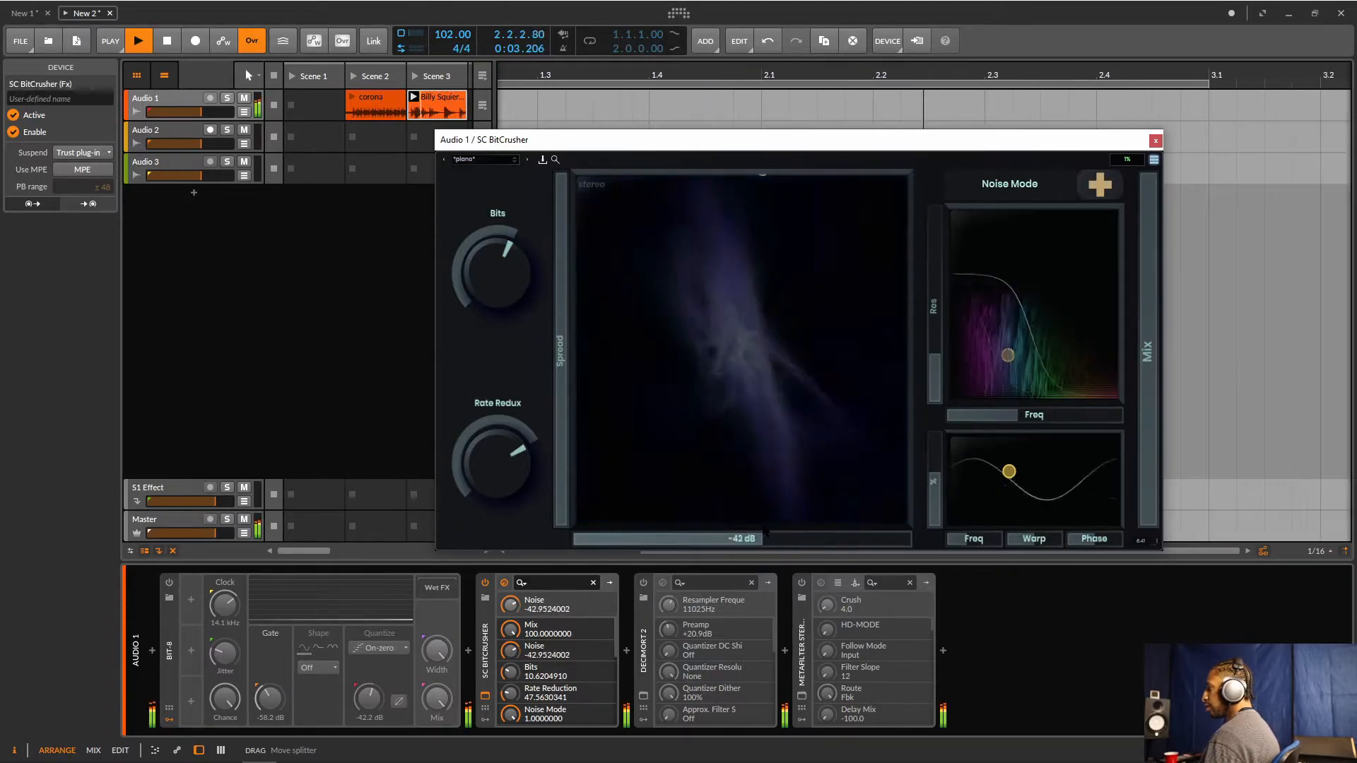
{"action": "left_click_drag", "start_coordinate": [503, 461], "coordinate": [516, 616]}
{"action": "left_click_drag", "start_coordinate": [501, 271], "coordinate": [501, 290]}
{"action": "key", "text": "space"}
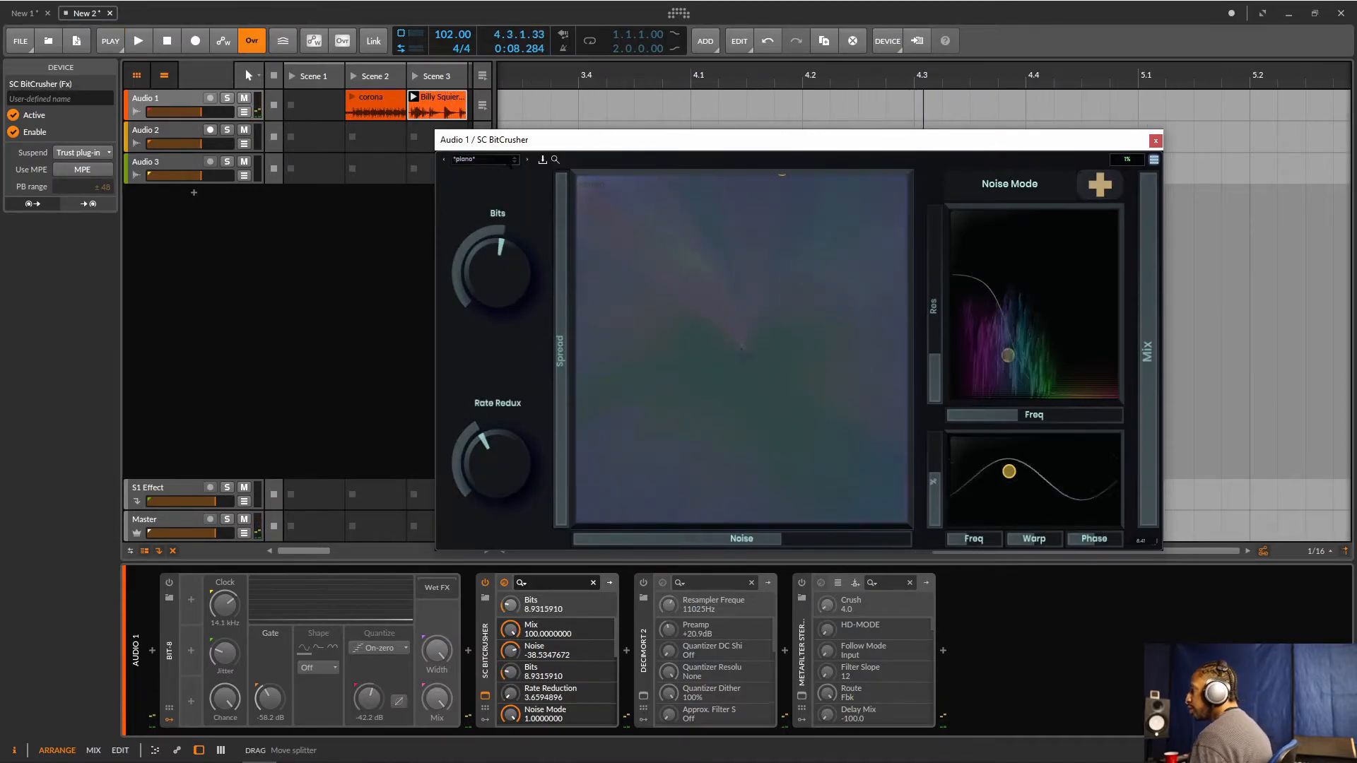
Audition successive SC BitCrusher presets on the playing clip, through Default, Ghosts Calling and Harsh Saw to Hear This 2, and close its window
{"action": "left_click", "coordinate": [489, 164]}
{"action": "left_click", "coordinate": [495, 177]}
{"action": "key", "text": "space"}
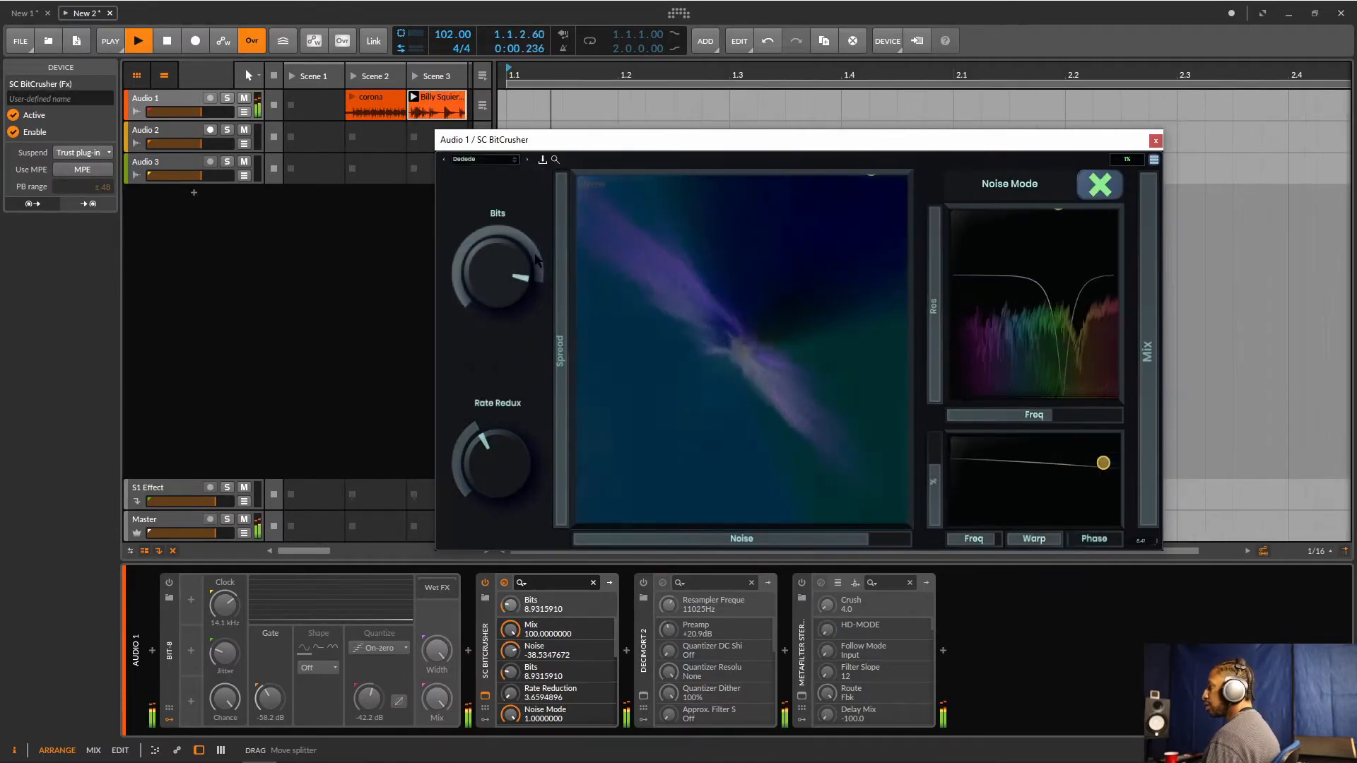
{"action": "left_click", "coordinate": [527, 160]}
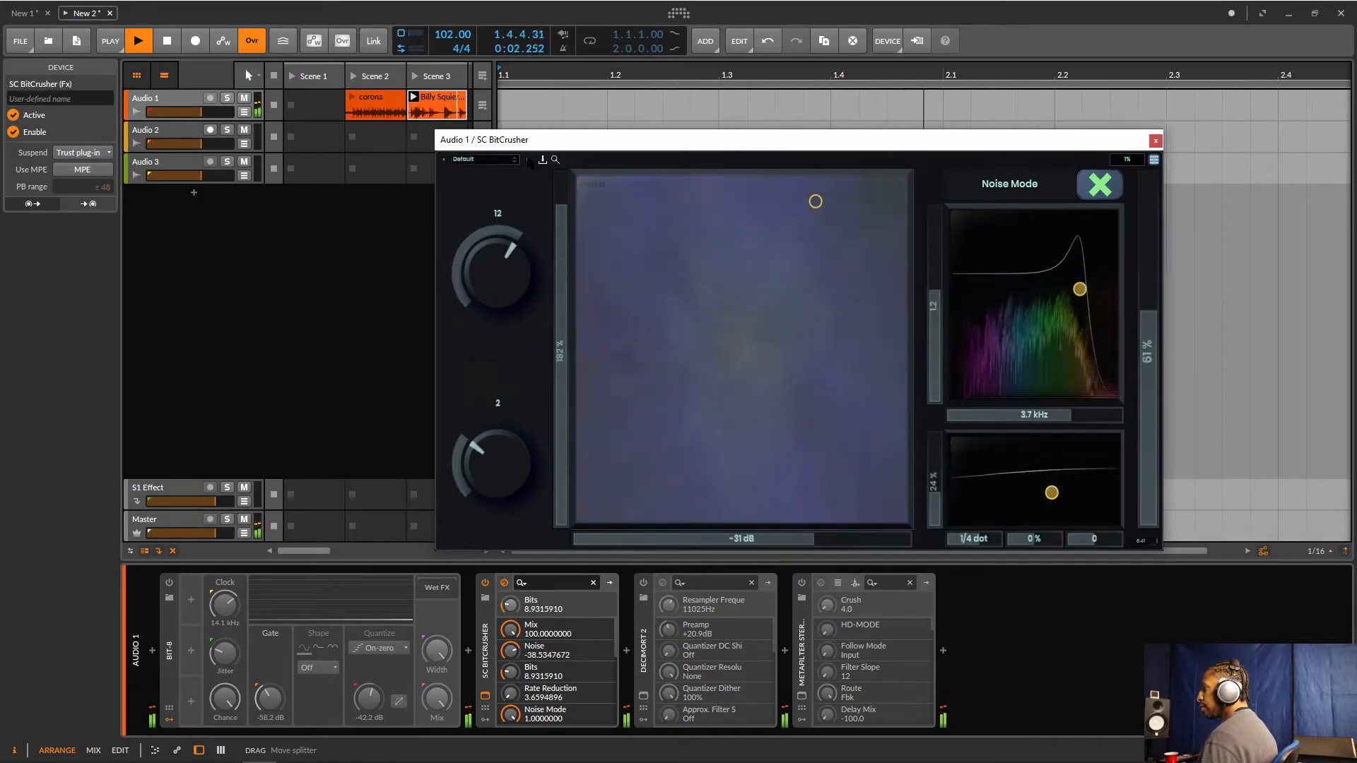
{"action": "left_click", "coordinate": [528, 161]}
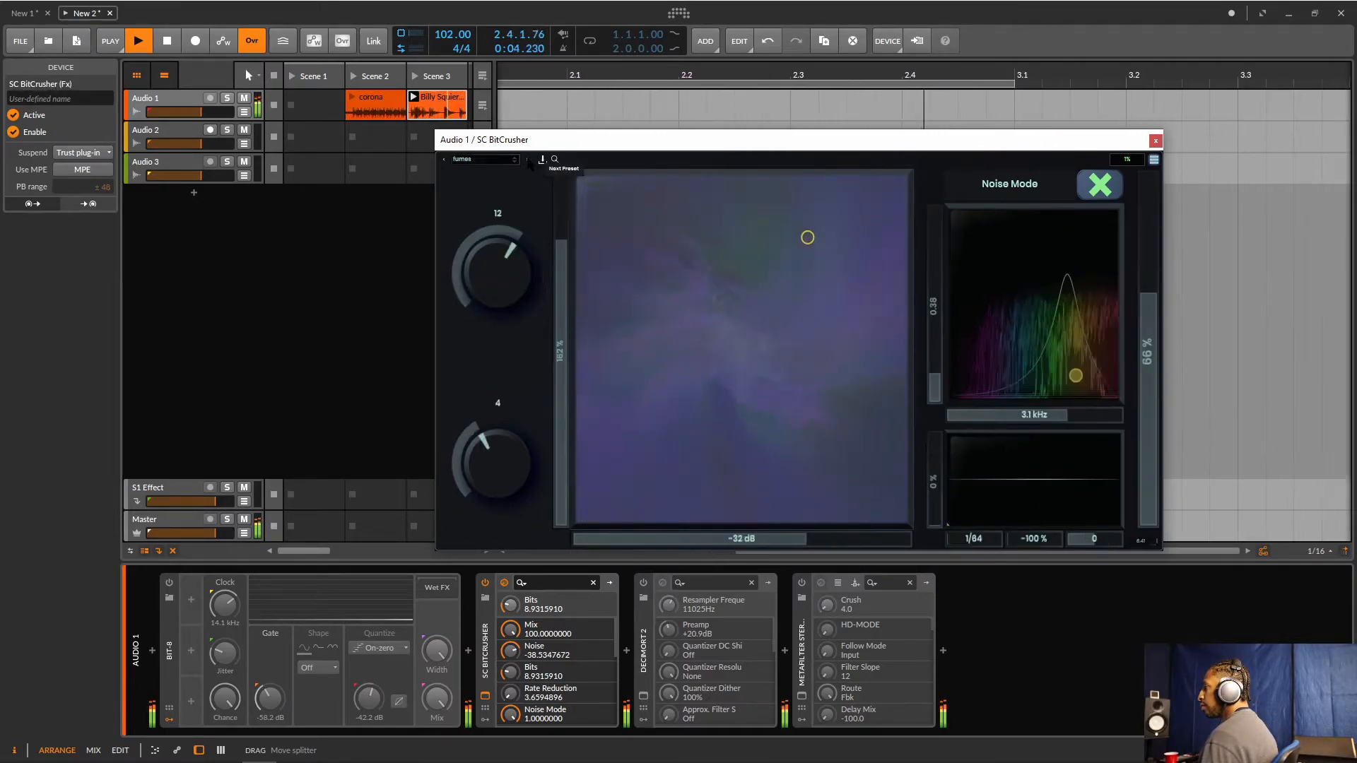
{"action": "left_click", "coordinate": [528, 160]}
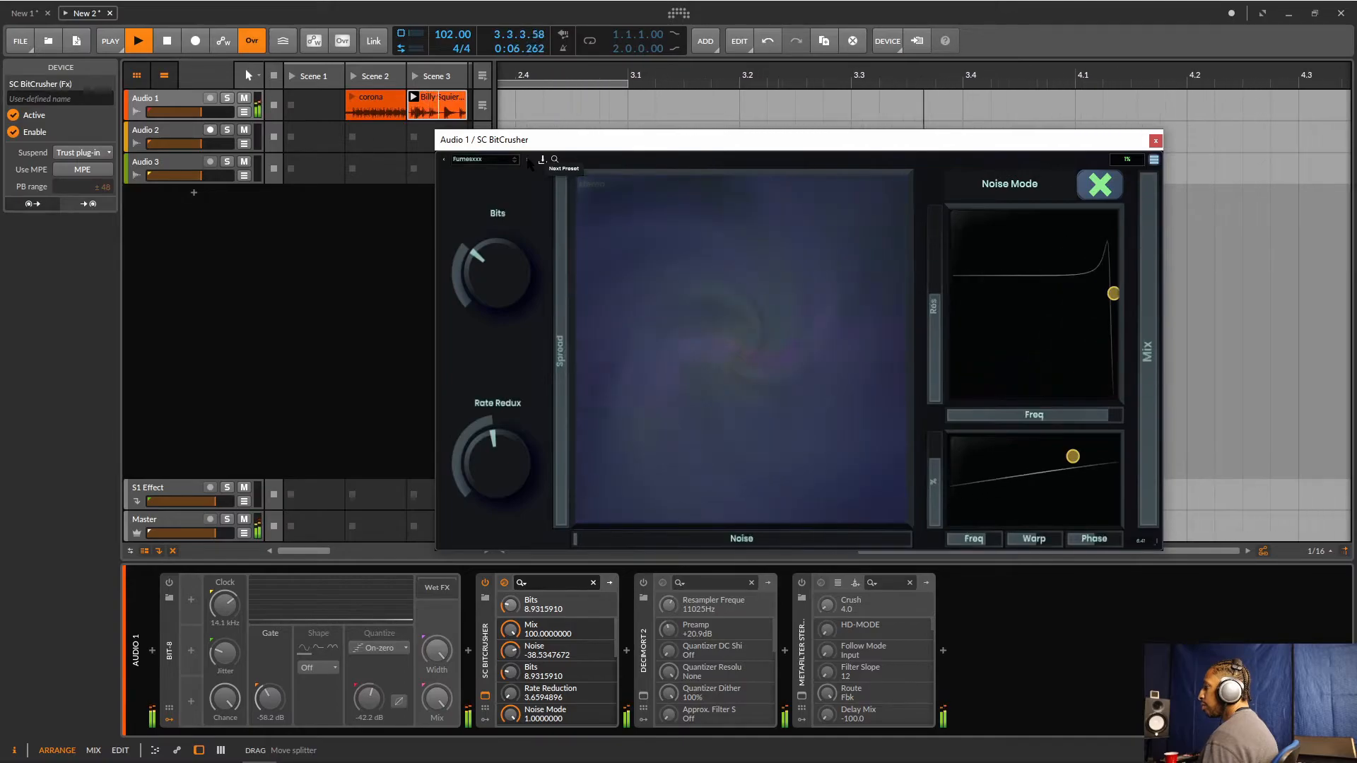
{"action": "left_click", "coordinate": [528, 160]}
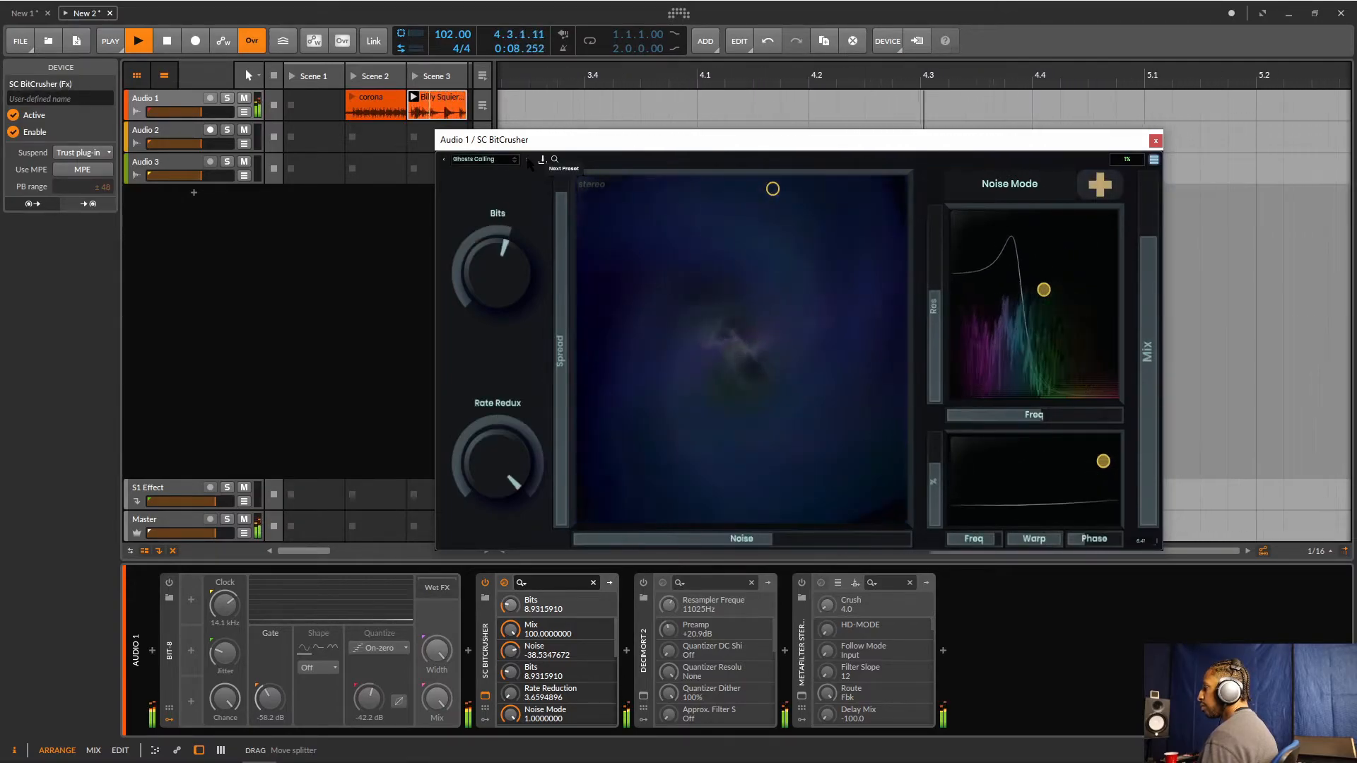
{"action": "left_click", "coordinate": [528, 160]}
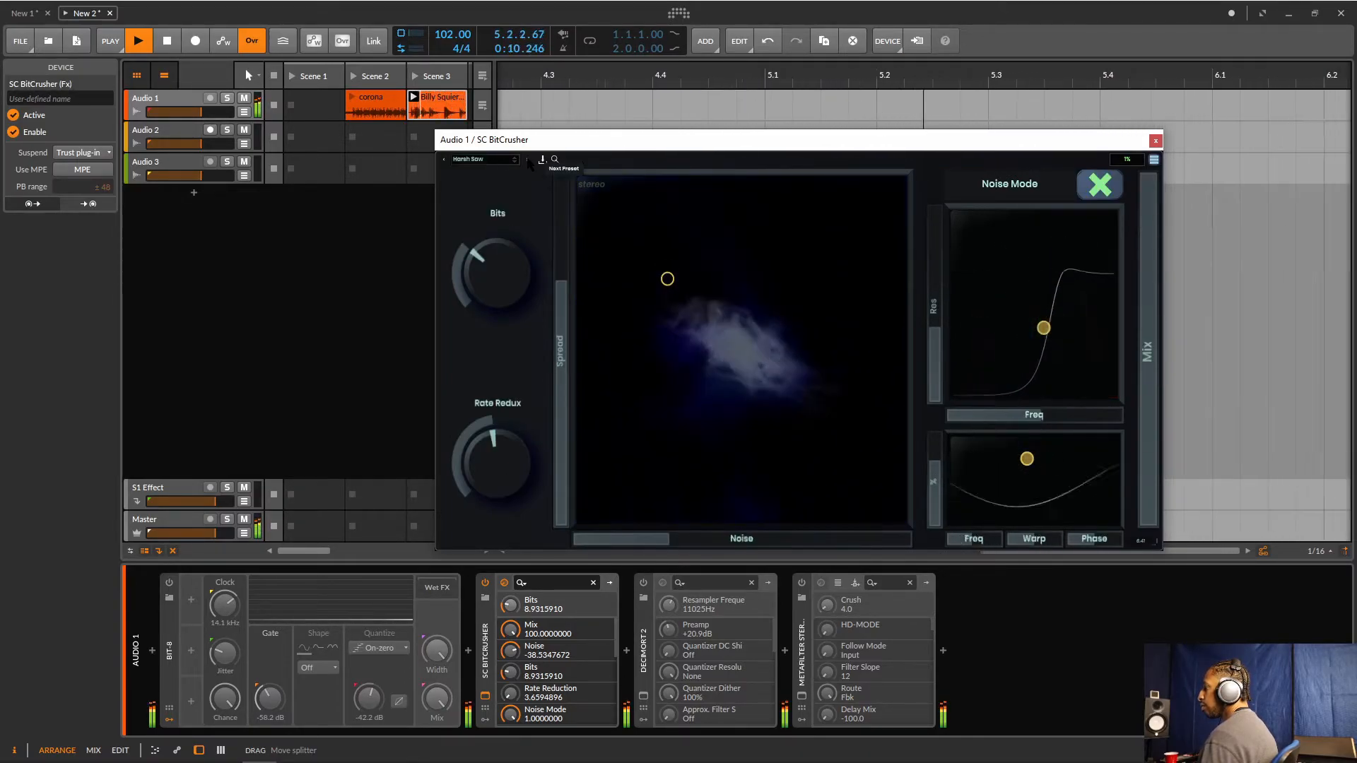
{"action": "left_click", "coordinate": [528, 161]}
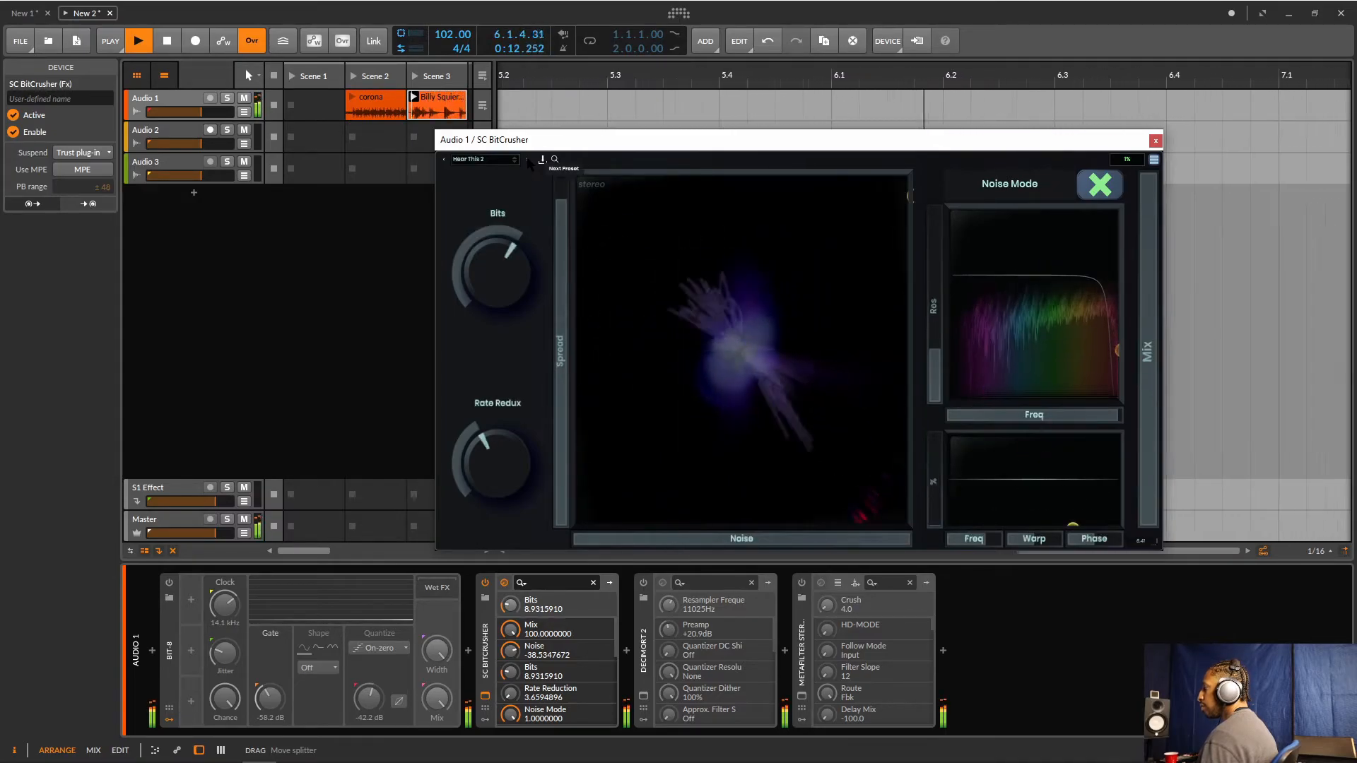
{"action": "key", "text": "space"}
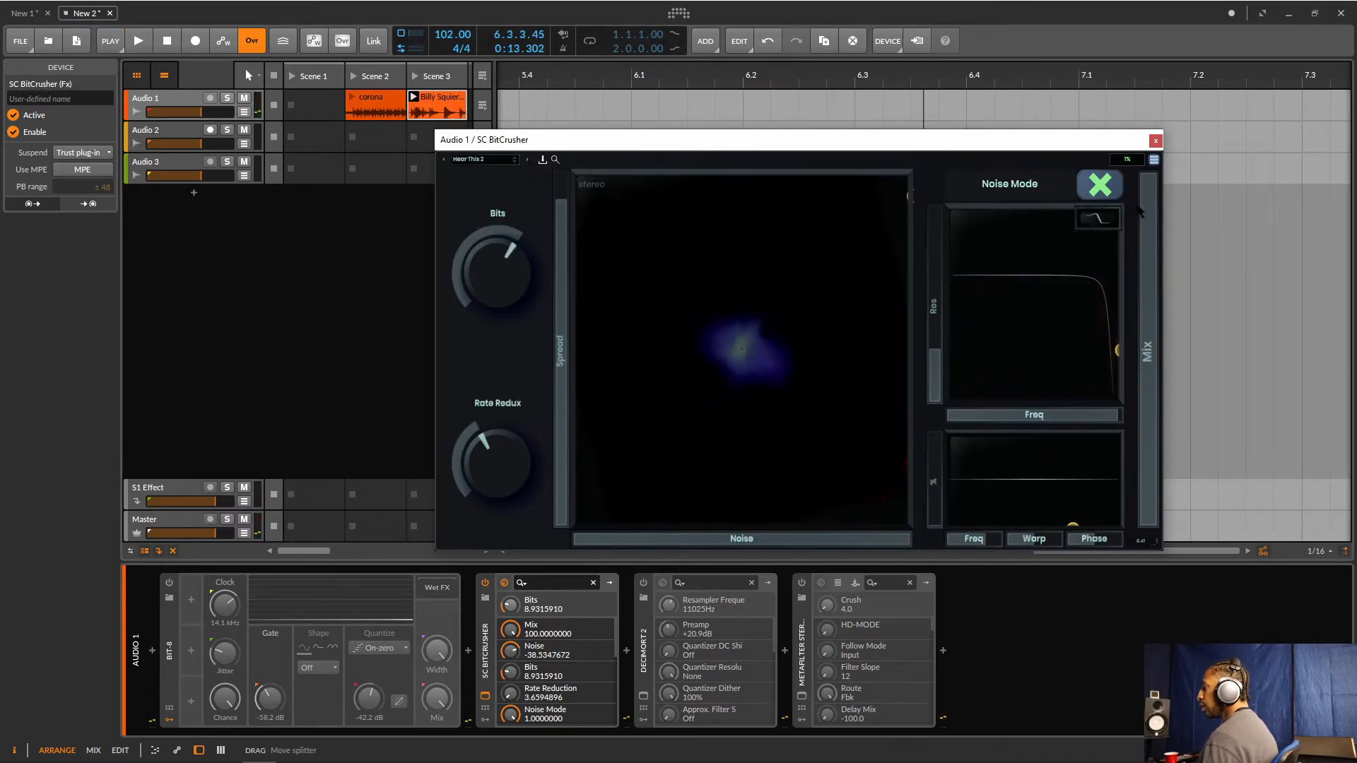
{"action": "left_click", "coordinate": [1157, 142]}
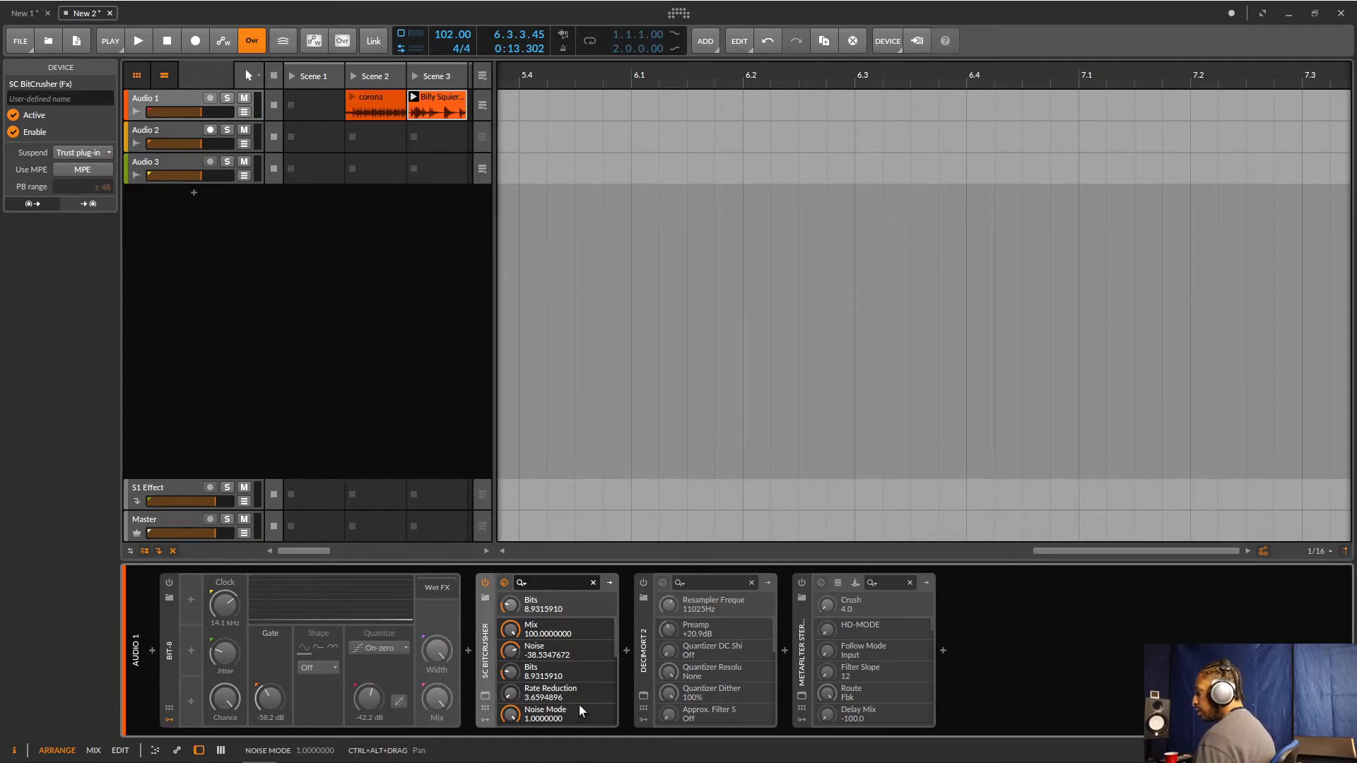
Switch from SC BitCrusher to Decimort 2 with the Init preset, and lower its resampler frequency to 22986 Hz while the clip plays
{"action": "left_click", "coordinate": [644, 696]}
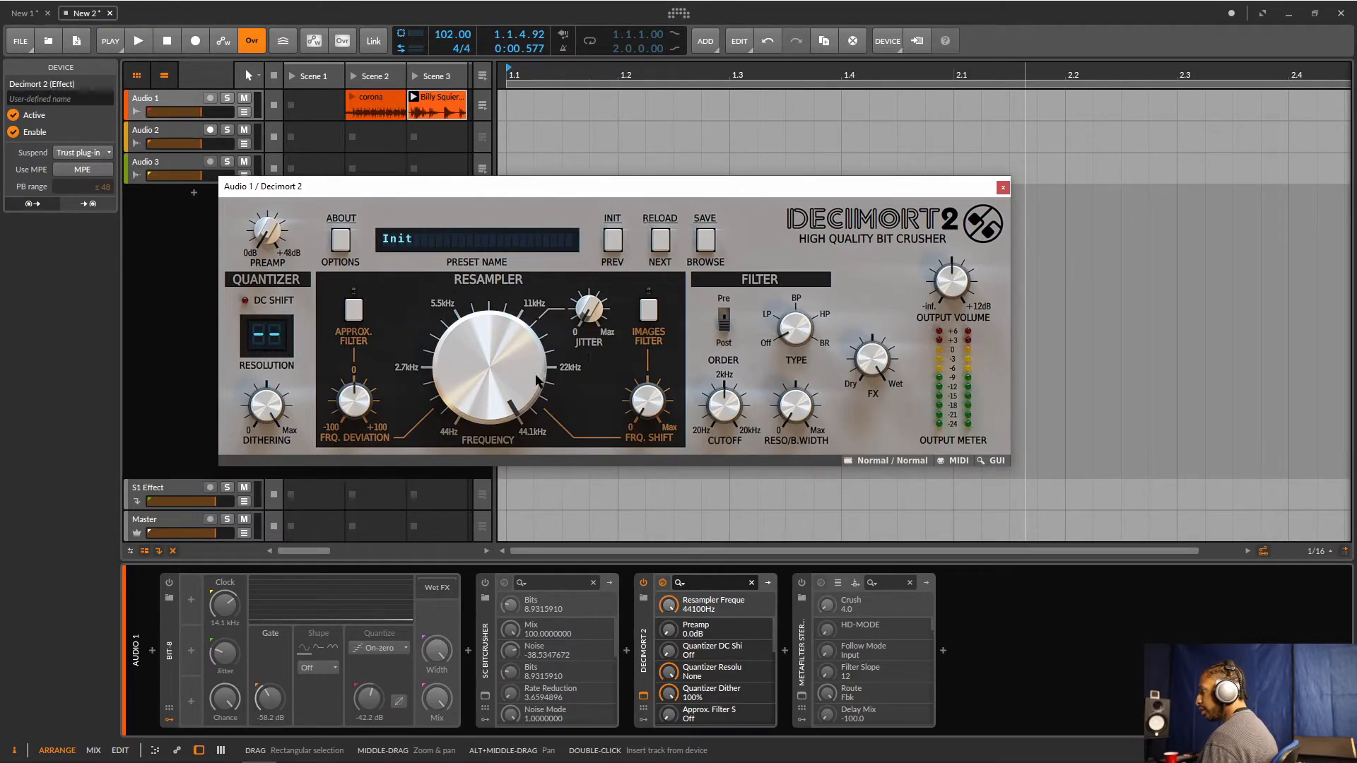
{"action": "key", "text": "space"}
{"action": "mouse_move", "coordinate": [270, 341]}
{"action": "left_mouse_down"}
{"action": "mouse_move", "coordinate": [273, 477]}
{"action": "mouse_move", "coordinate": [264, 331]}
{"action": "left_mouse_up"}
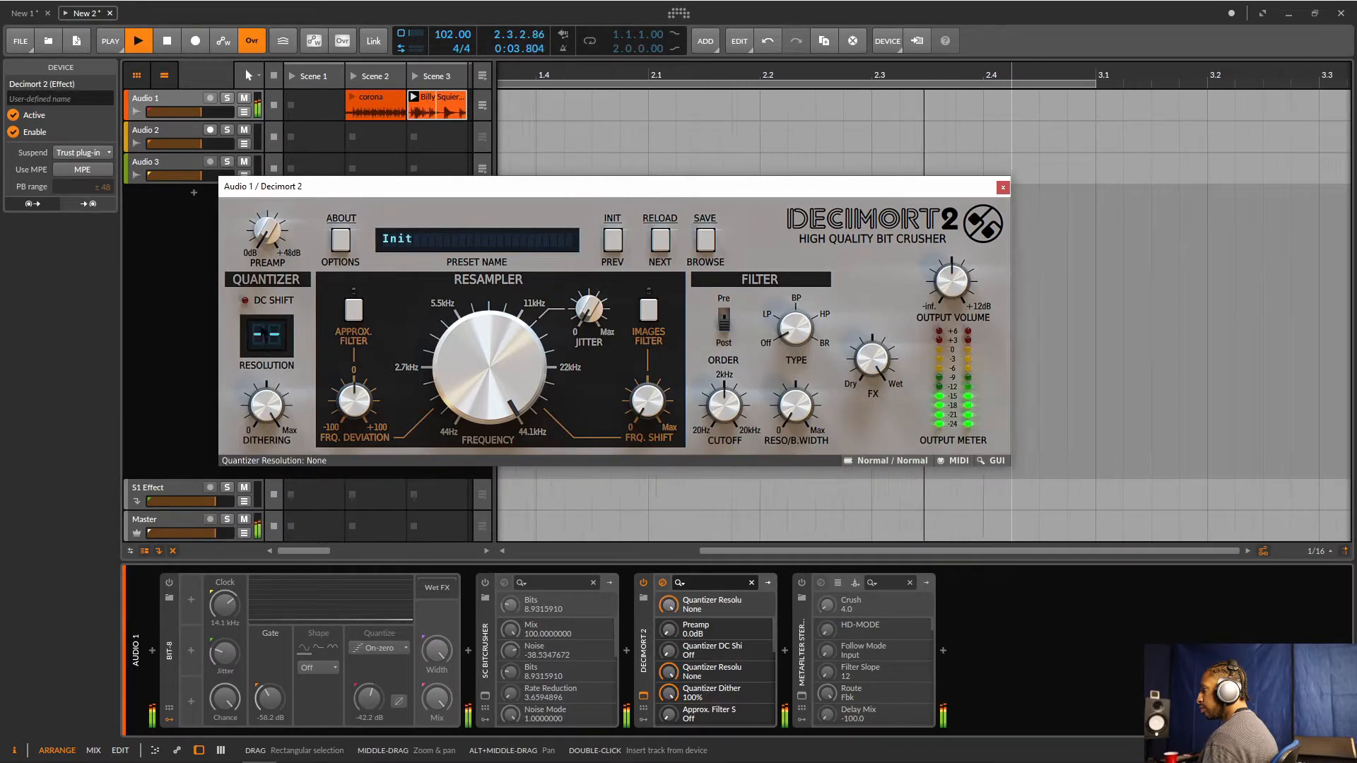
{"action": "left_click_drag", "start_coordinate": [469, 359], "coordinate": [451, 390]}
{"action": "key", "text": "space"}
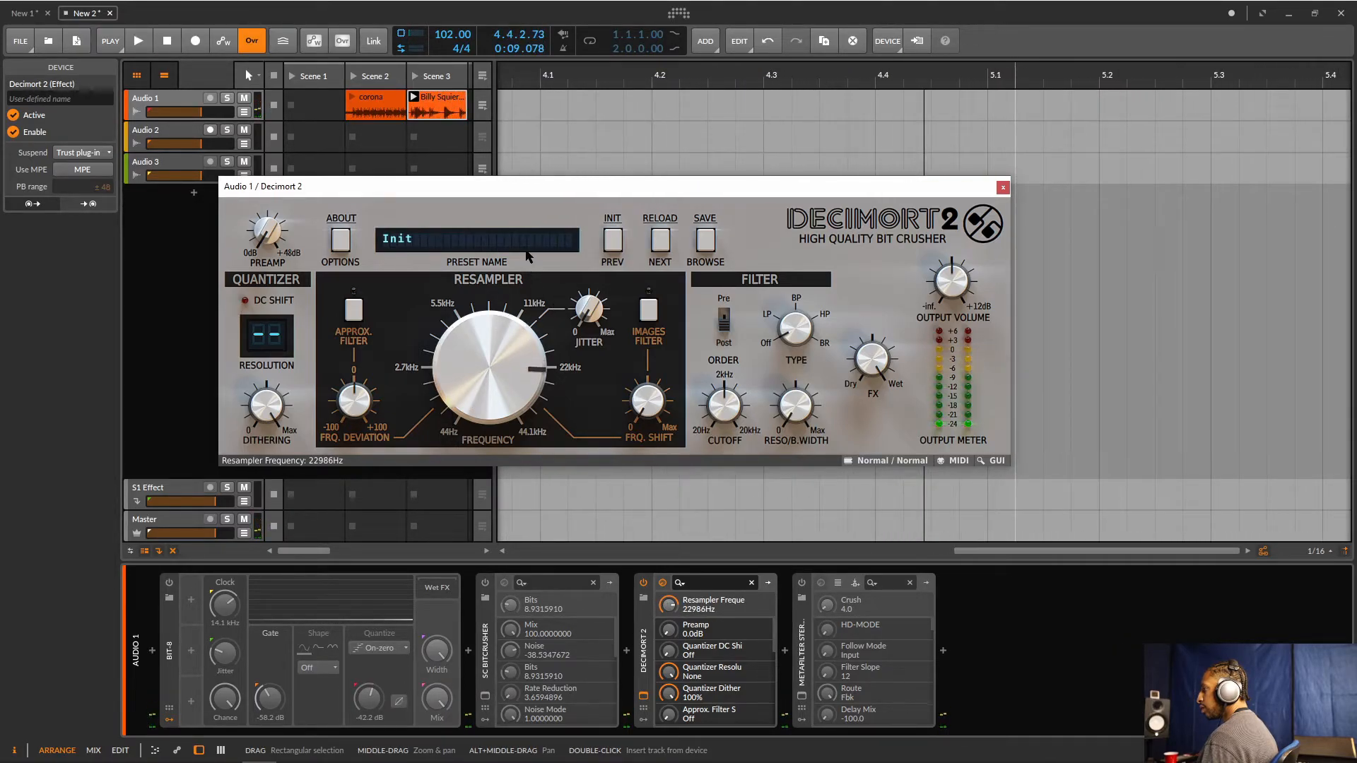
Open Decimort 2's preset browser and audition the ASR-10 and EPS (20 Voices) presets on the playing clip
{"action": "left_click", "coordinate": [442, 243]}
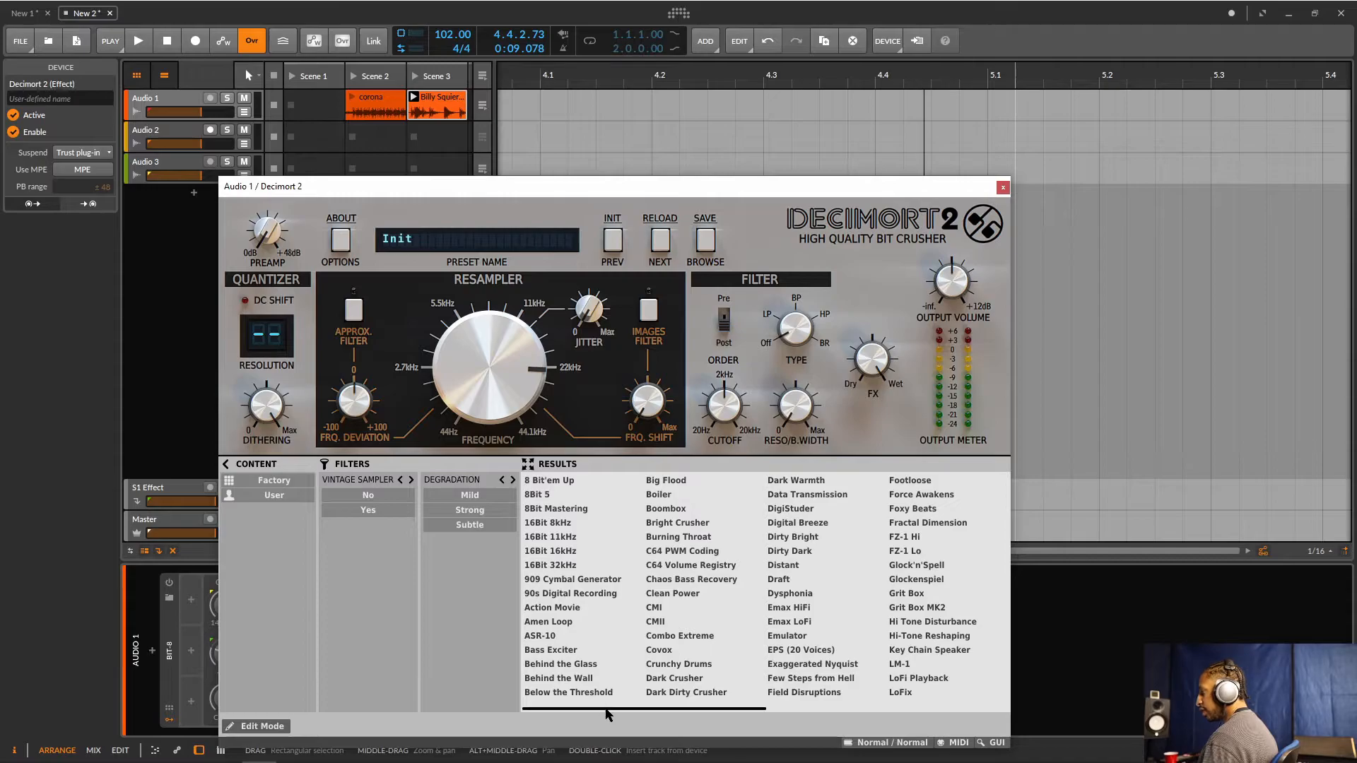
{"action": "left_click_drag", "start_coordinate": [606, 710], "coordinate": [631, 727]}
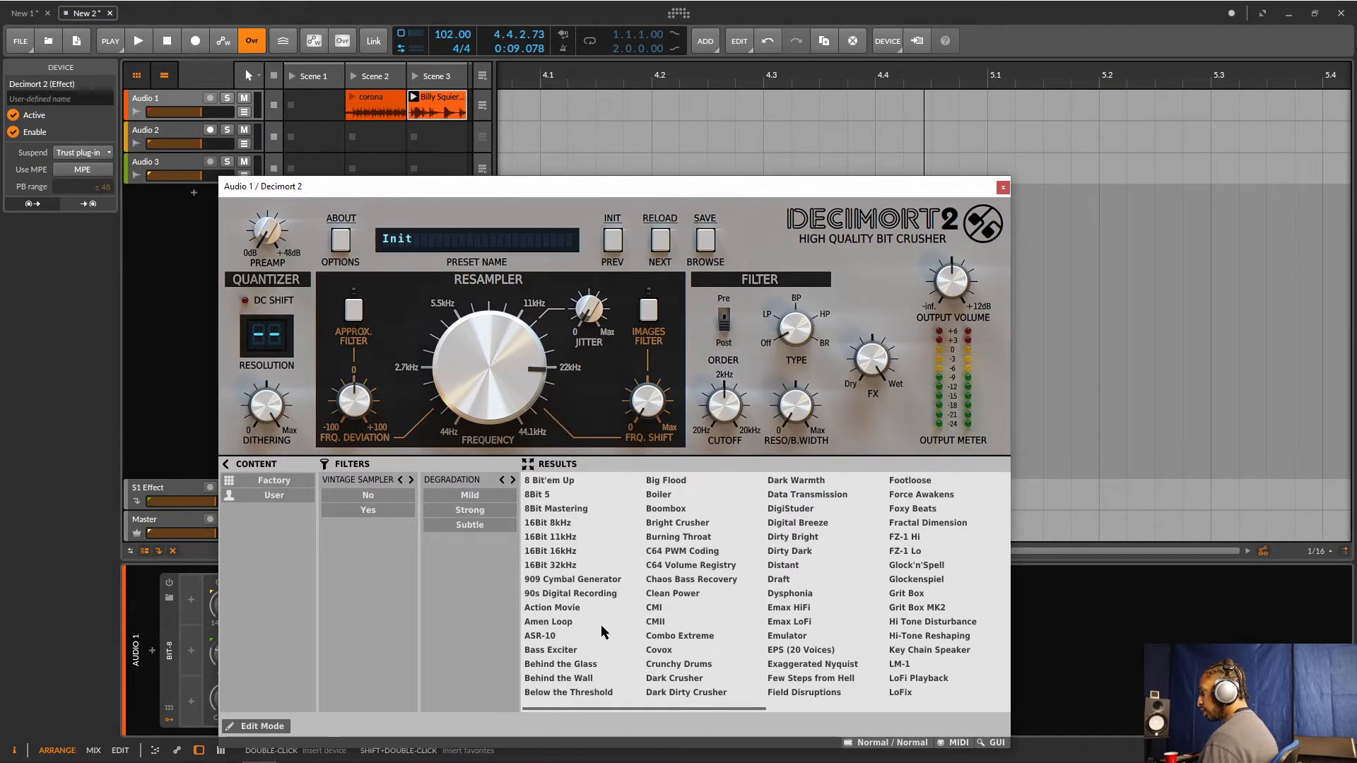
{"action": "key", "text": "space"}
{"action": "left_click", "coordinate": [555, 638]}
{"action": "left_click_drag", "start_coordinate": [606, 712], "coordinate": [652, 714]}
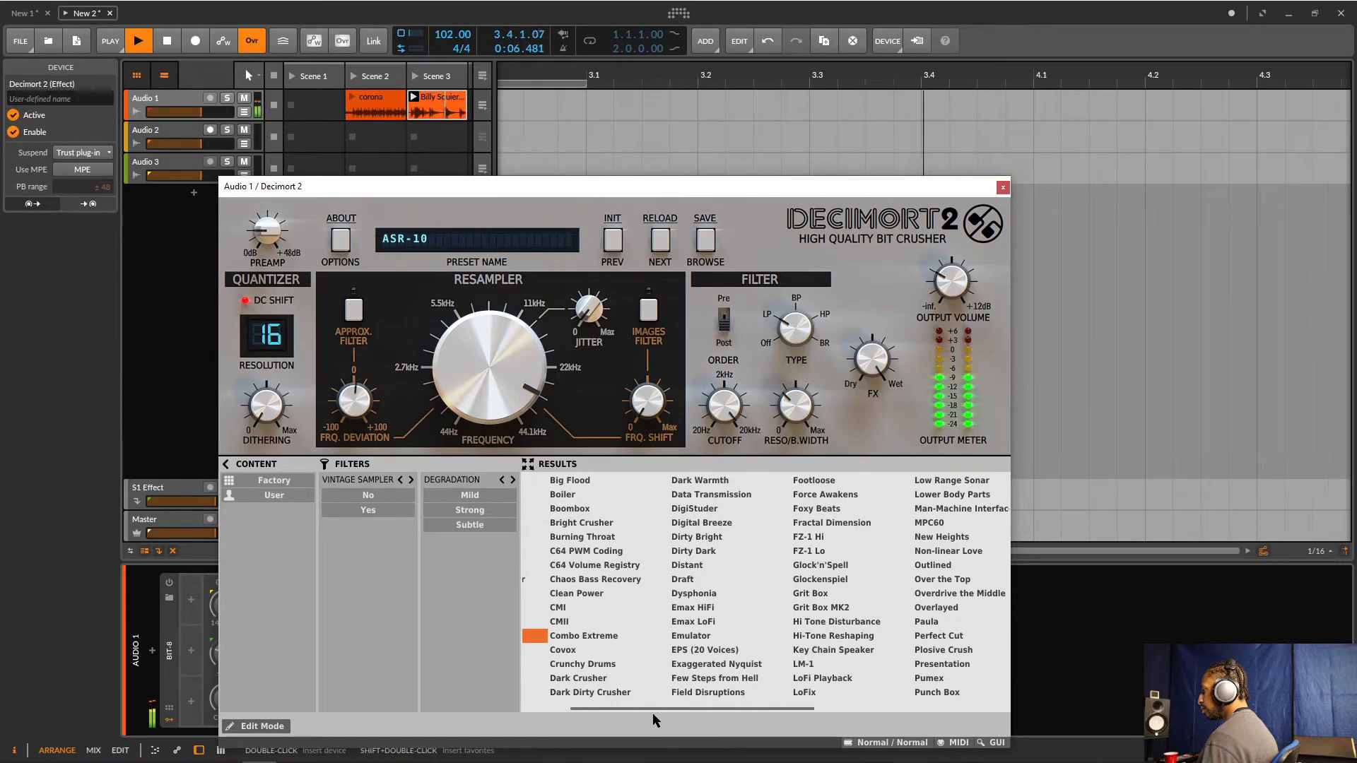
{"action": "left_click", "coordinate": [701, 648]}
Audition the MPC60, SP-1200 (12bit) and Toy Sampler presets in Decimort 2 on the playing clip
{"action": "left_click_drag", "start_coordinate": [734, 711], "coordinate": [852, 716]}
{"action": "left_click", "coordinate": [689, 523]}
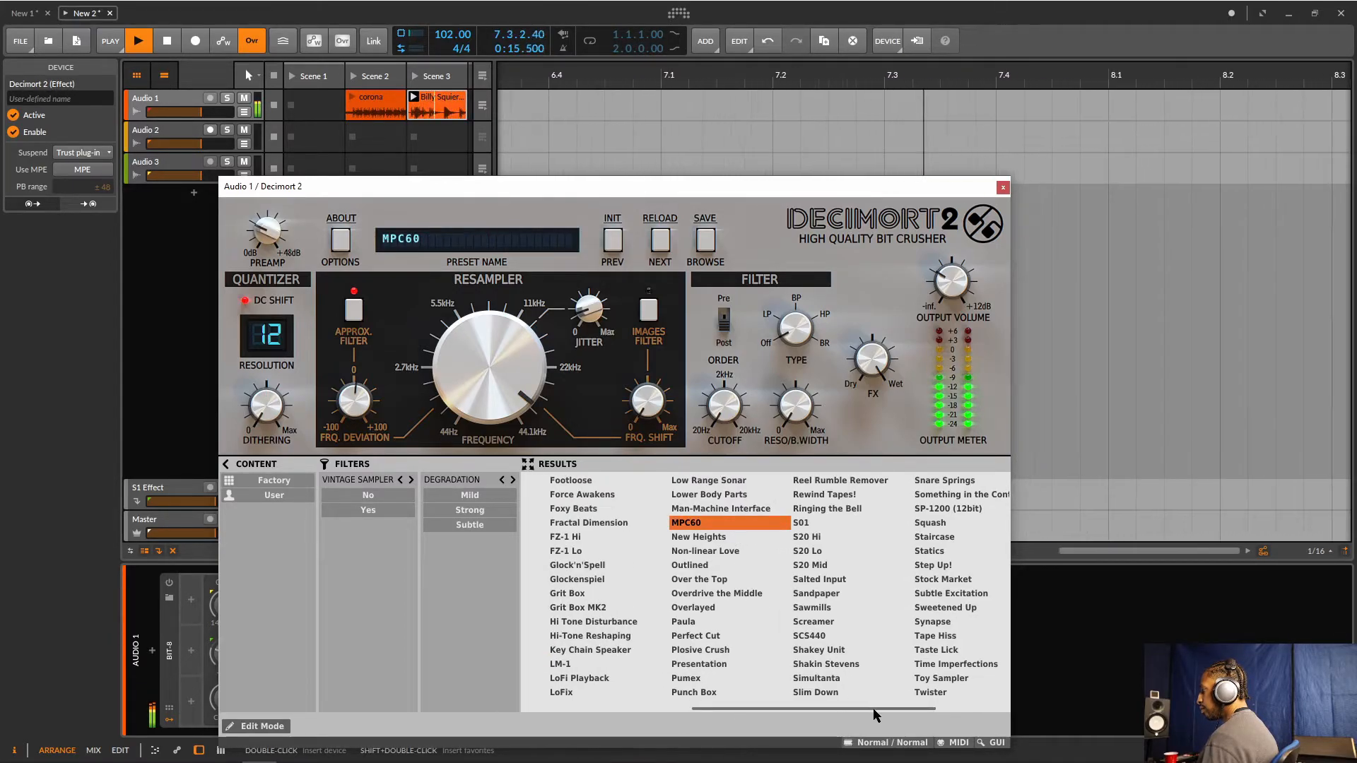
{"action": "left_click_drag", "start_coordinate": [877, 716], "coordinate": [907, 558]}
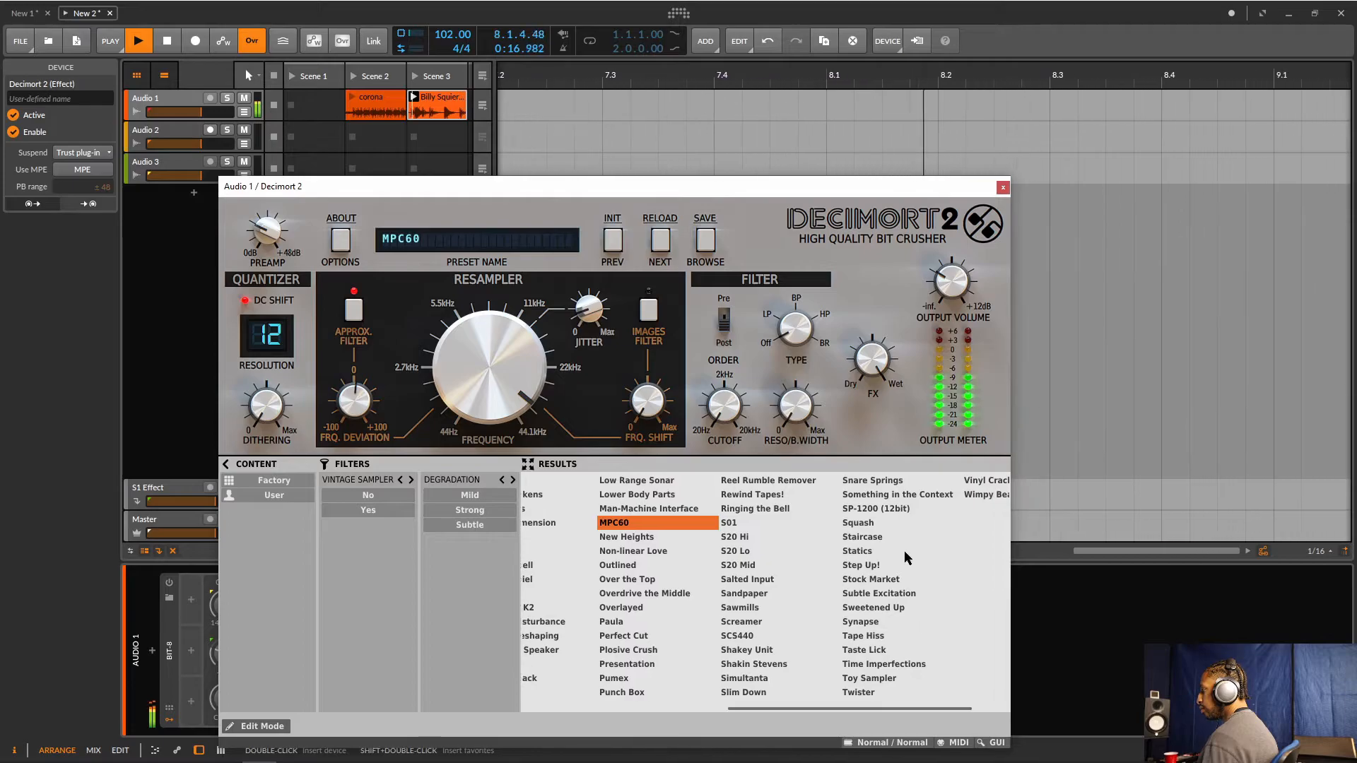
{"action": "left_click", "coordinate": [891, 509]}
{"action": "left_click_drag", "start_coordinate": [851, 716], "coordinate": [894, 721]}
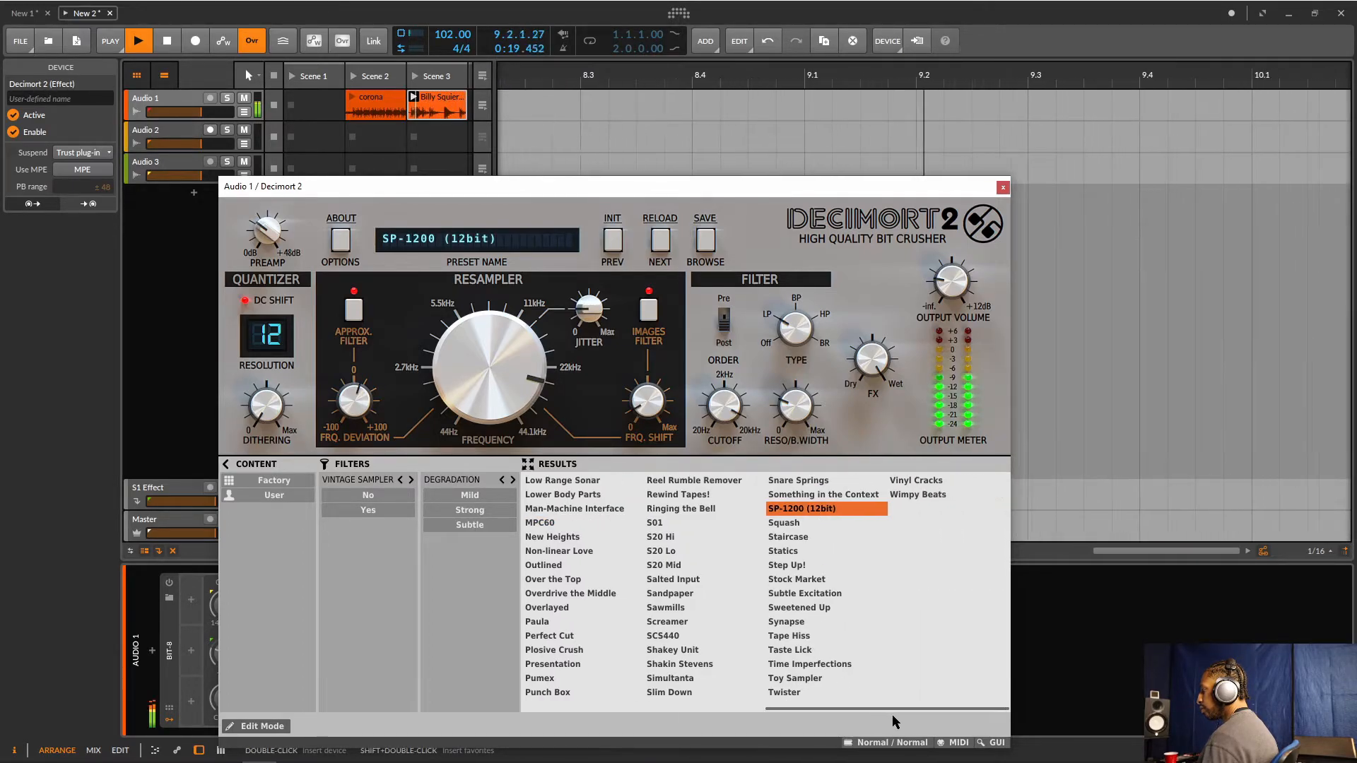
{"action": "left_click", "coordinate": [821, 677]}
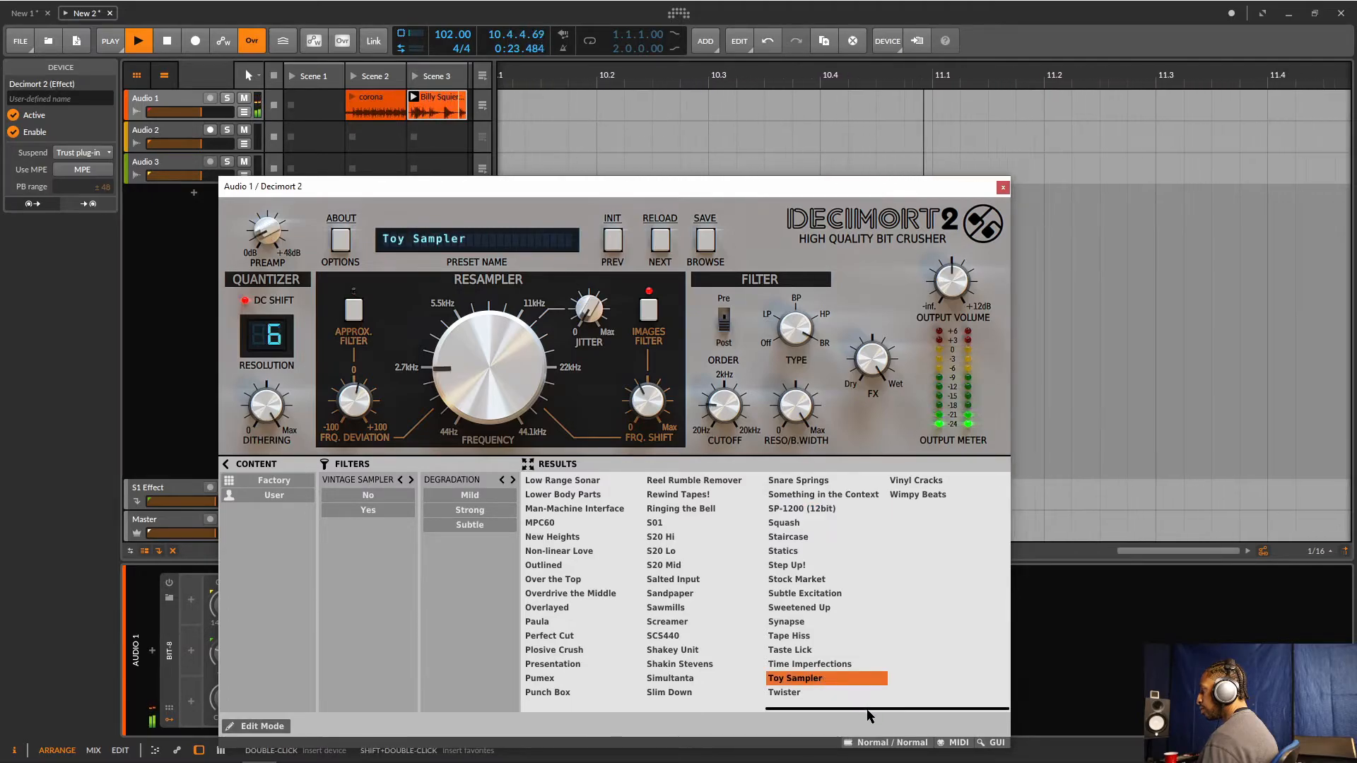
Audition Decimort 2's Dirty Bright, 16Bit 8kHz, Bright Crusher and Boombox presets on the playing clip
{"action": "left_click_drag", "start_coordinate": [874, 713], "coordinate": [631, 645]}
{"action": "left_click", "coordinate": [799, 540]}
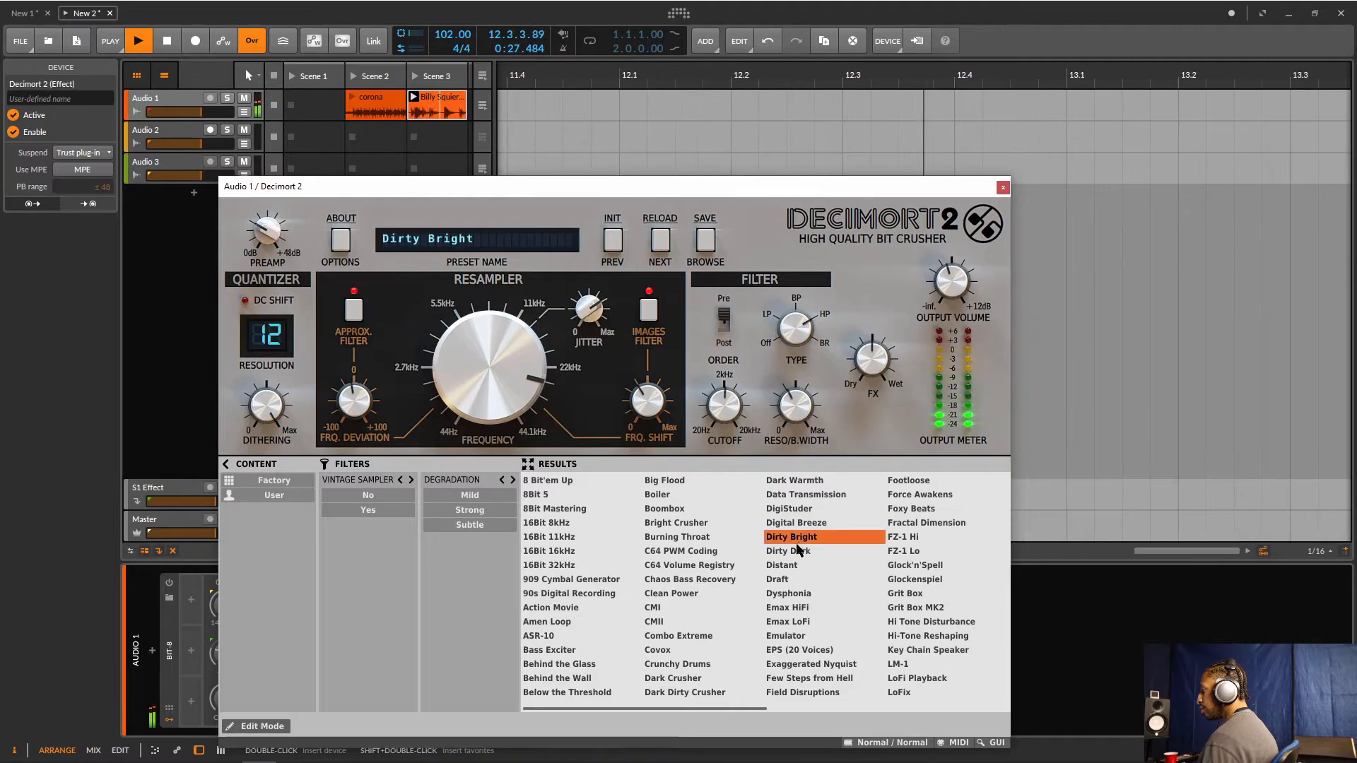
{"action": "left_click", "coordinate": [558, 579]}
{"action": "left_click", "coordinate": [556, 526]}
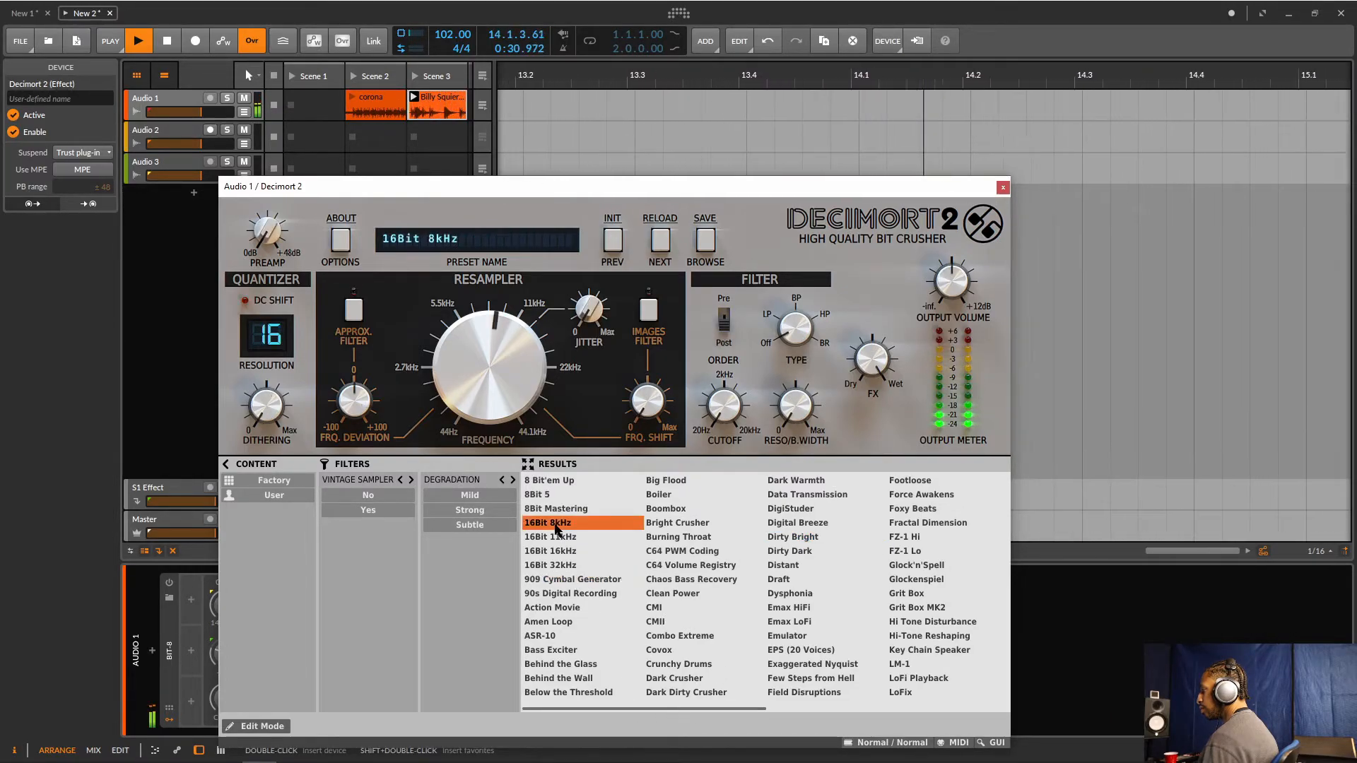
{"action": "left_click", "coordinate": [685, 524]}
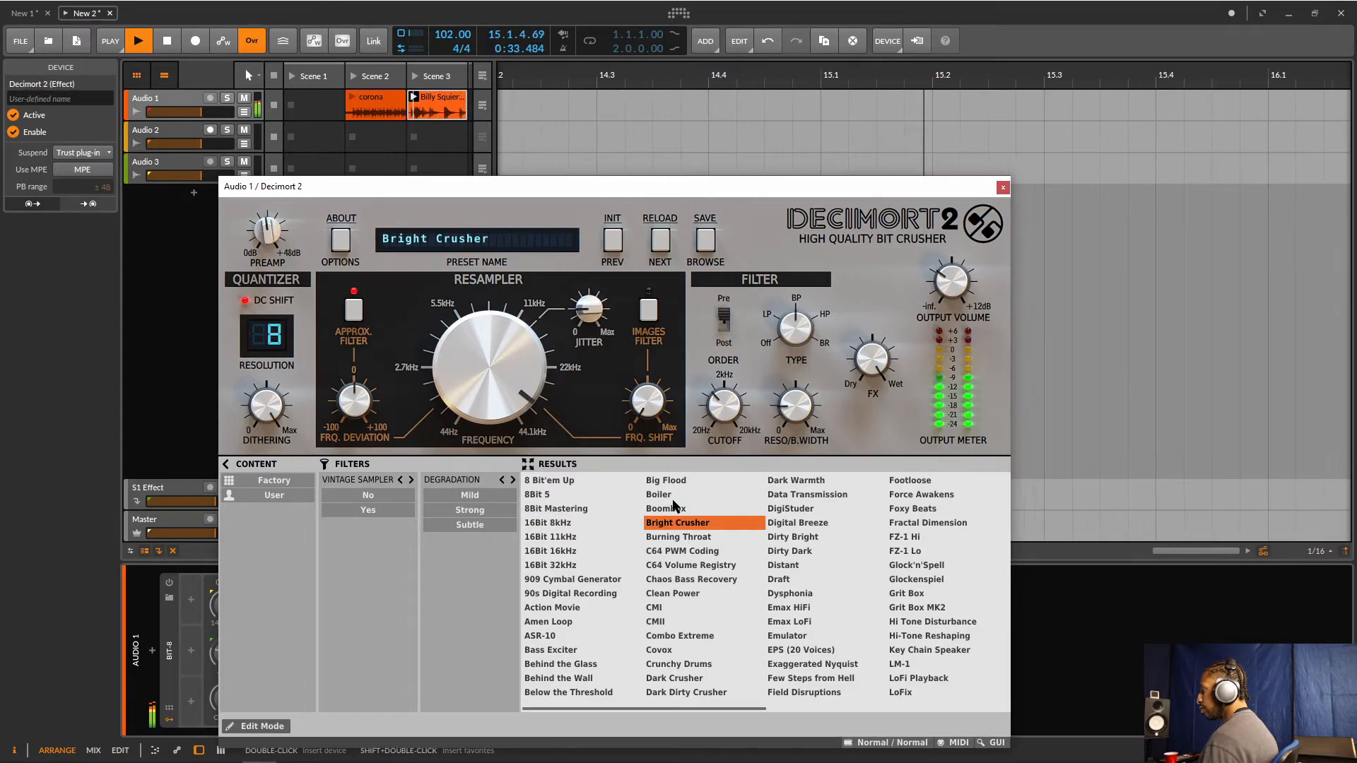
{"action": "key", "text": "Up"}
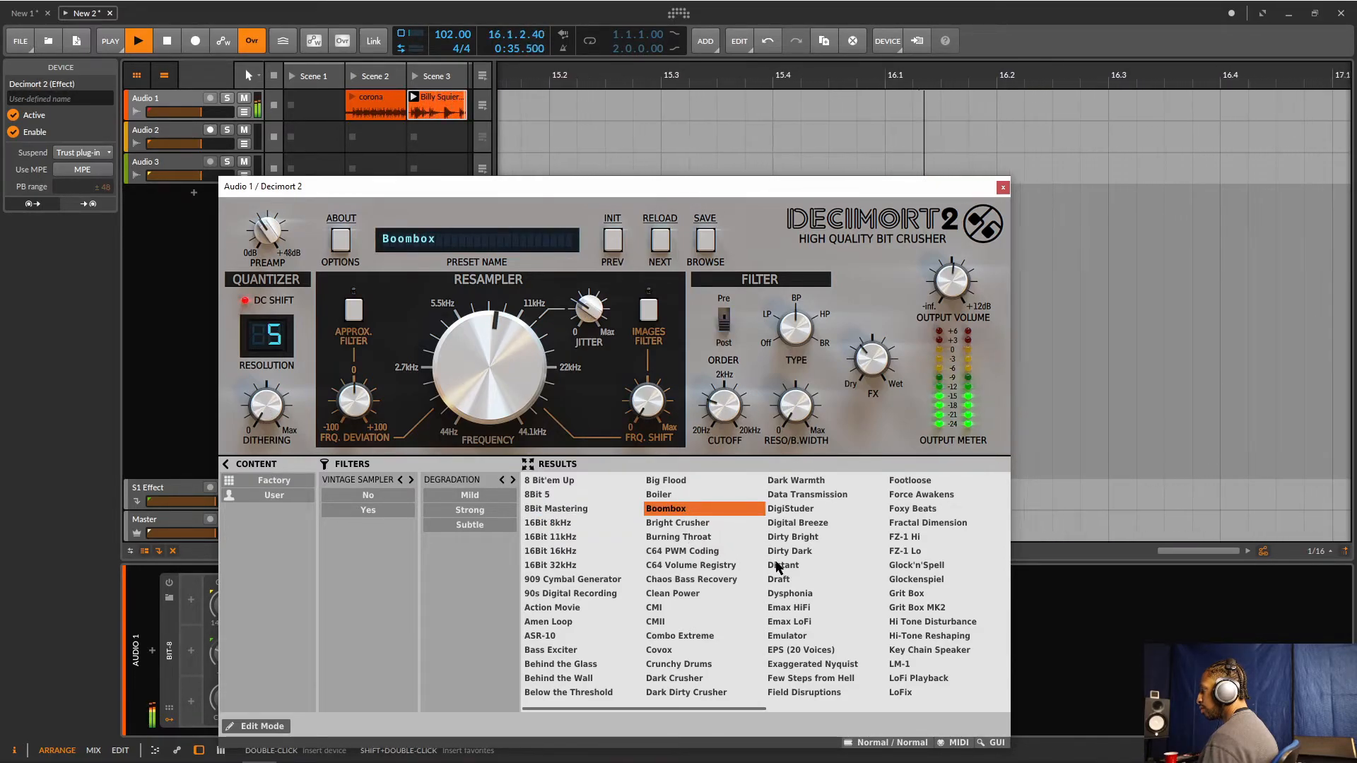
Stop playback and close the Decimort 2 window
{"action": "key", "text": "space"}
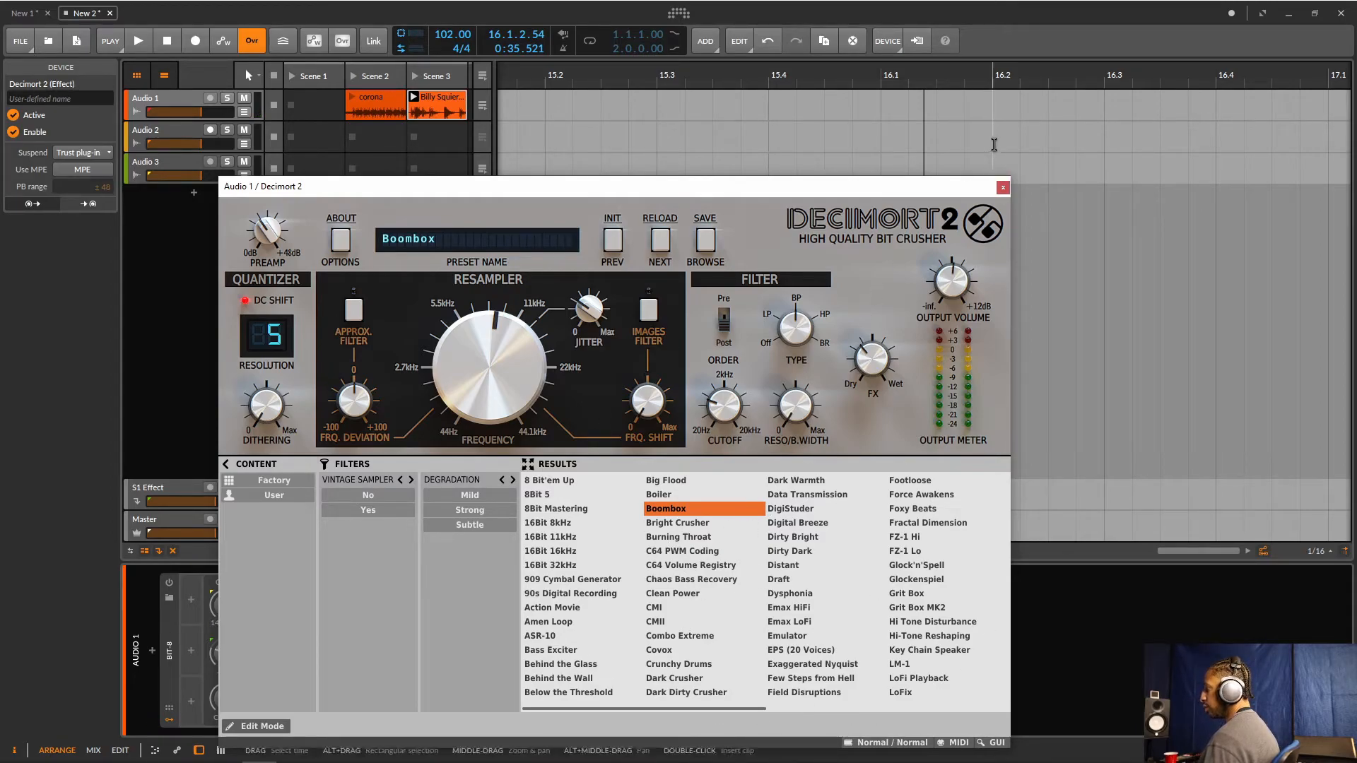
{"action": "left_click_drag", "start_coordinate": [872, 195], "coordinate": [1025, 205]}
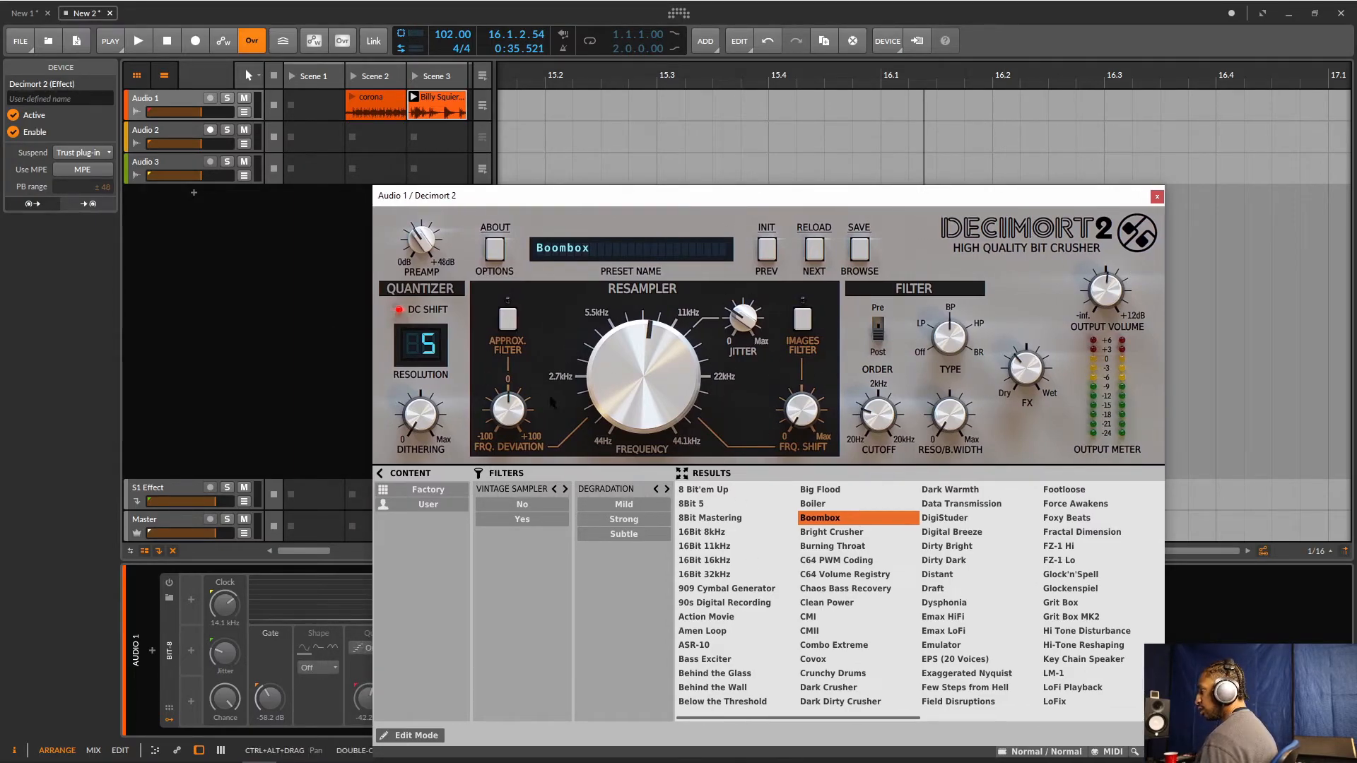
{"action": "left_click", "coordinate": [1156, 197]}
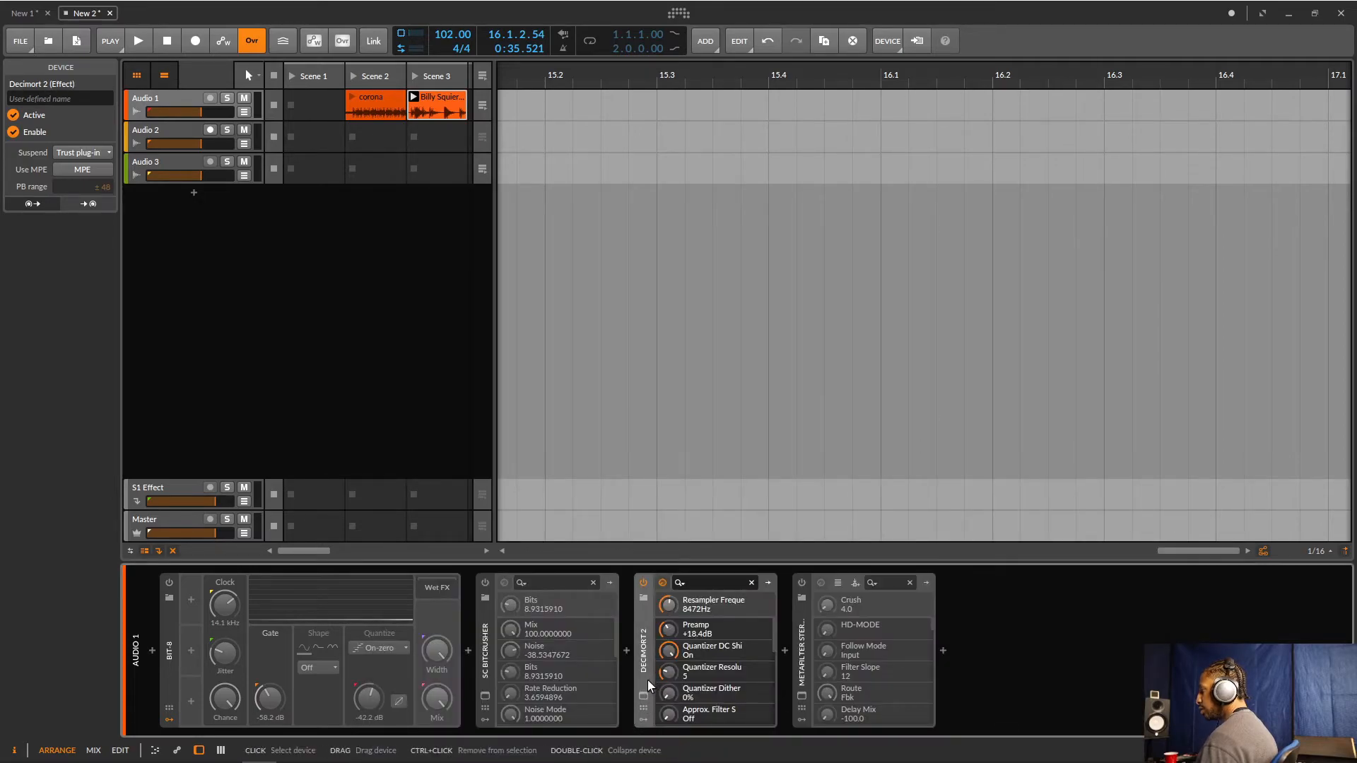
Switch from Decimort 2 to MetaFilter with the Destroyer preset, raise Crush while the clip plays, and set Drive to 57.3
{"action": "left_click", "coordinate": [802, 696]}
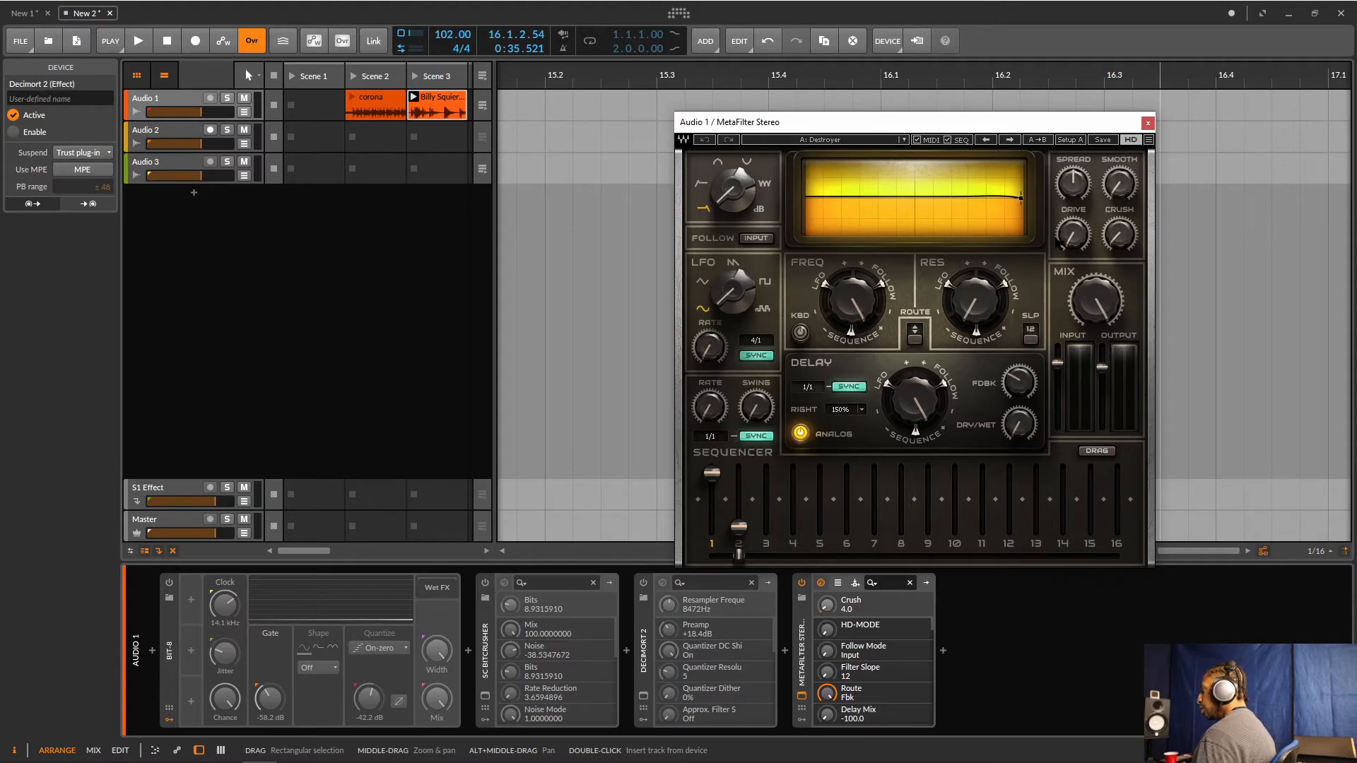
{"action": "key", "text": "space"}
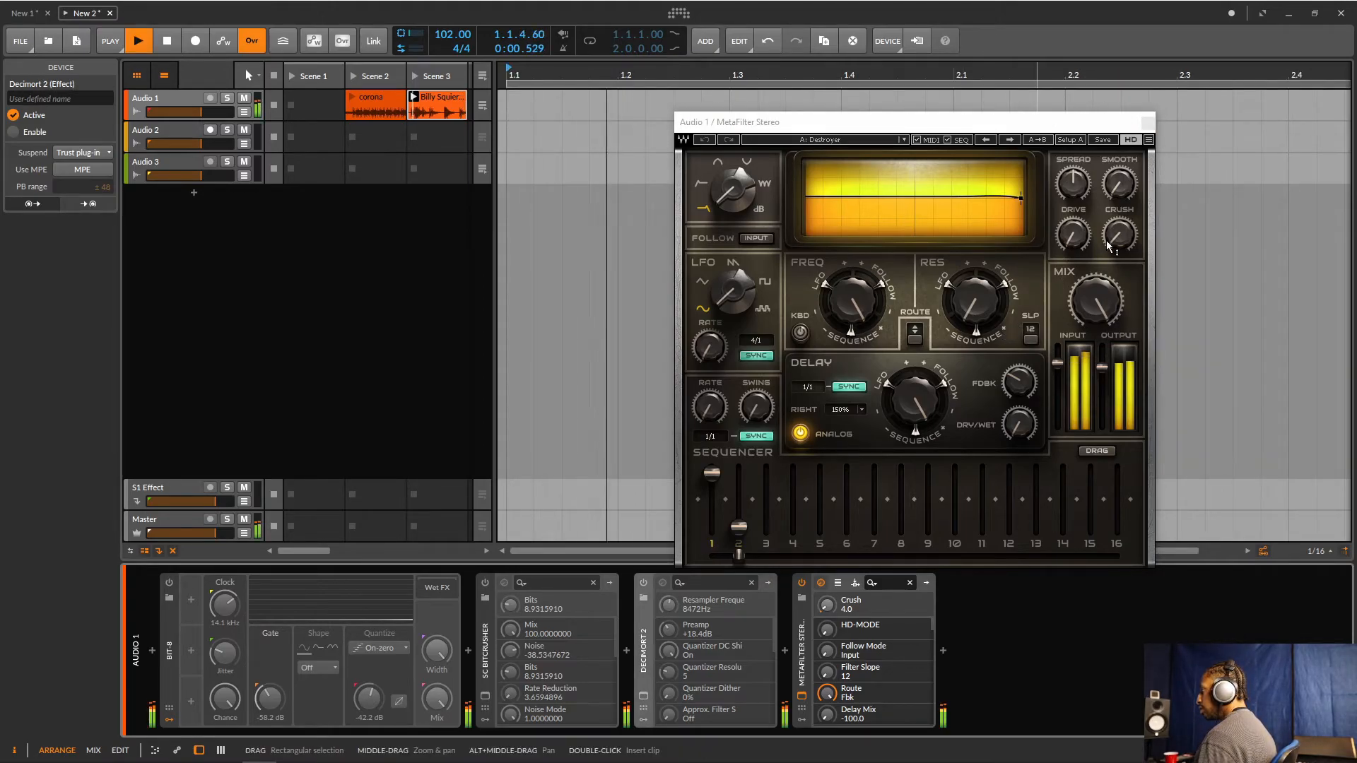
{"action": "left_click_drag", "start_coordinate": [1106, 240], "coordinate": [1069, 245]}
{"action": "key", "text": "space"}
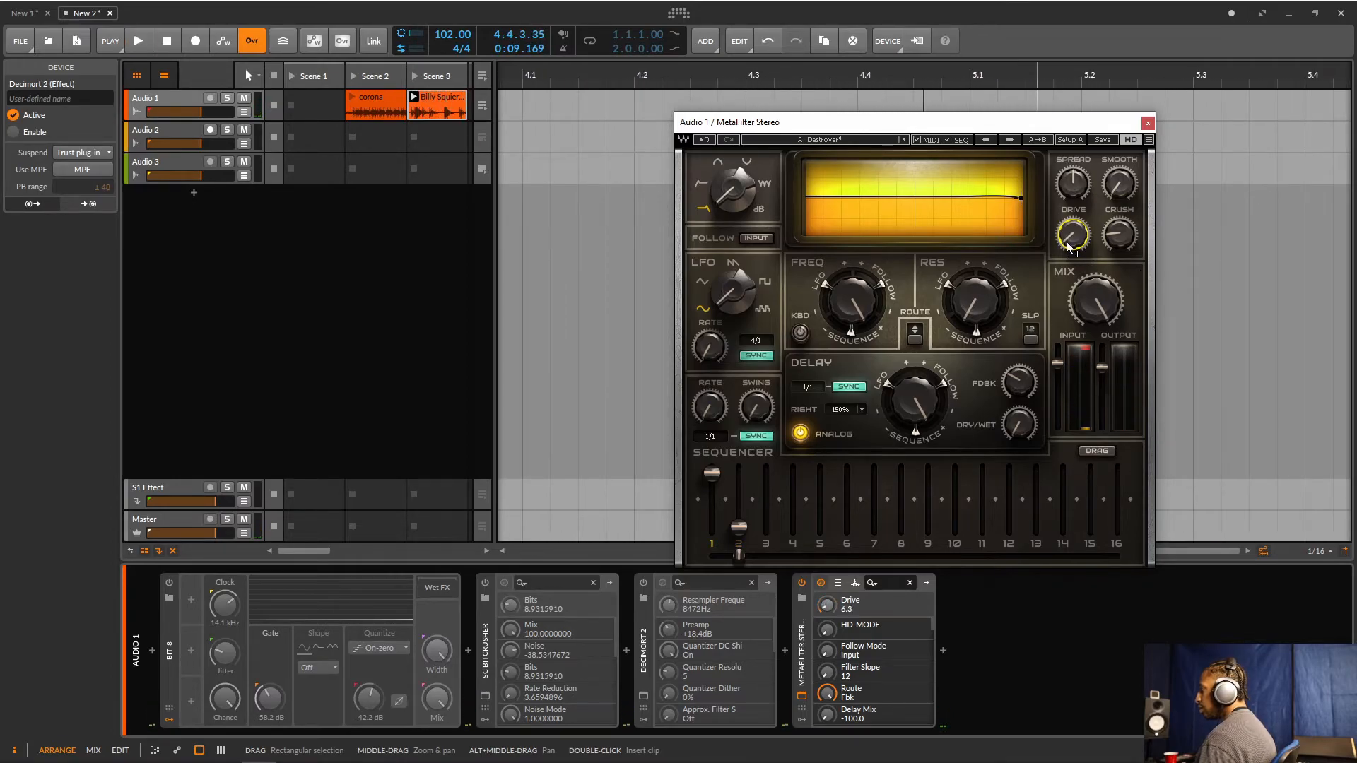
{"action": "left_click_drag", "start_coordinate": [1078, 244], "coordinate": [1078, 233]}
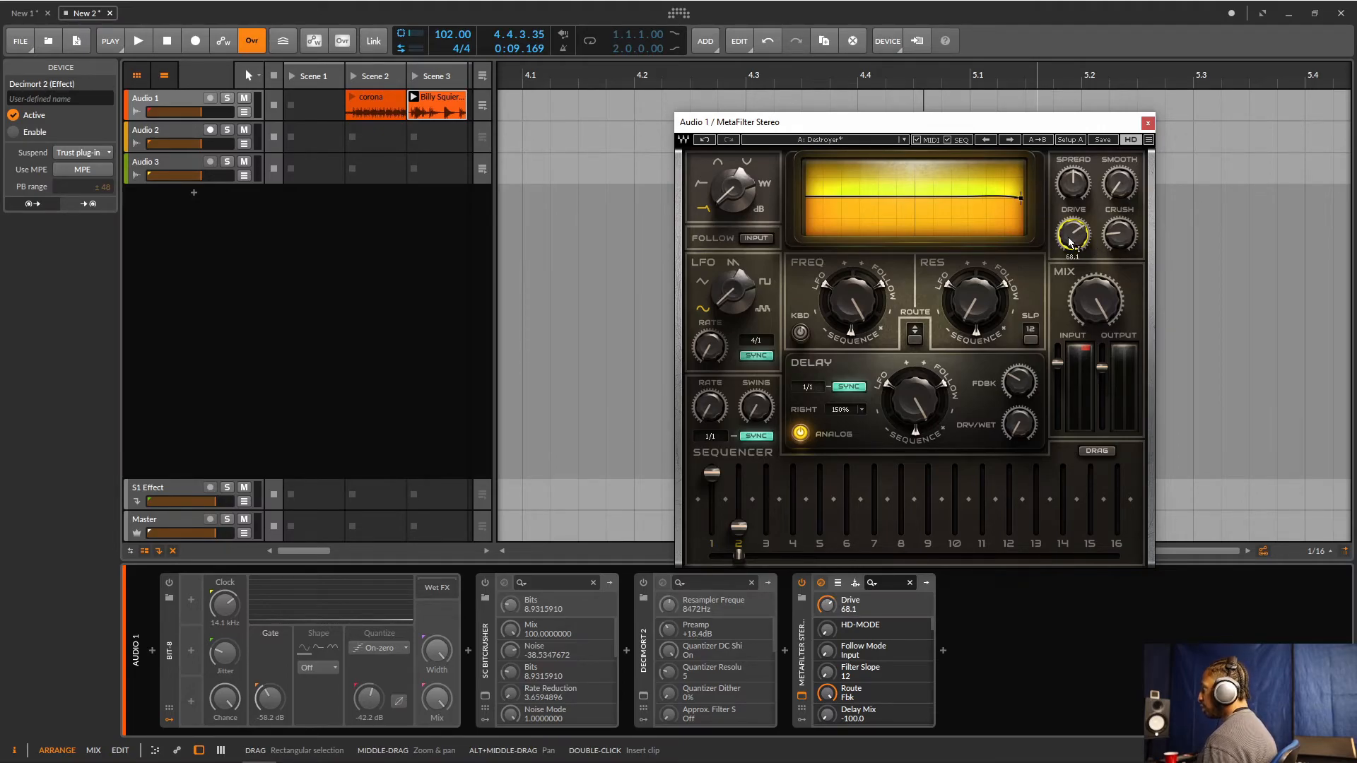
{"action": "left_click_drag", "start_coordinate": [1117, 237], "coordinate": [1073, 237]}
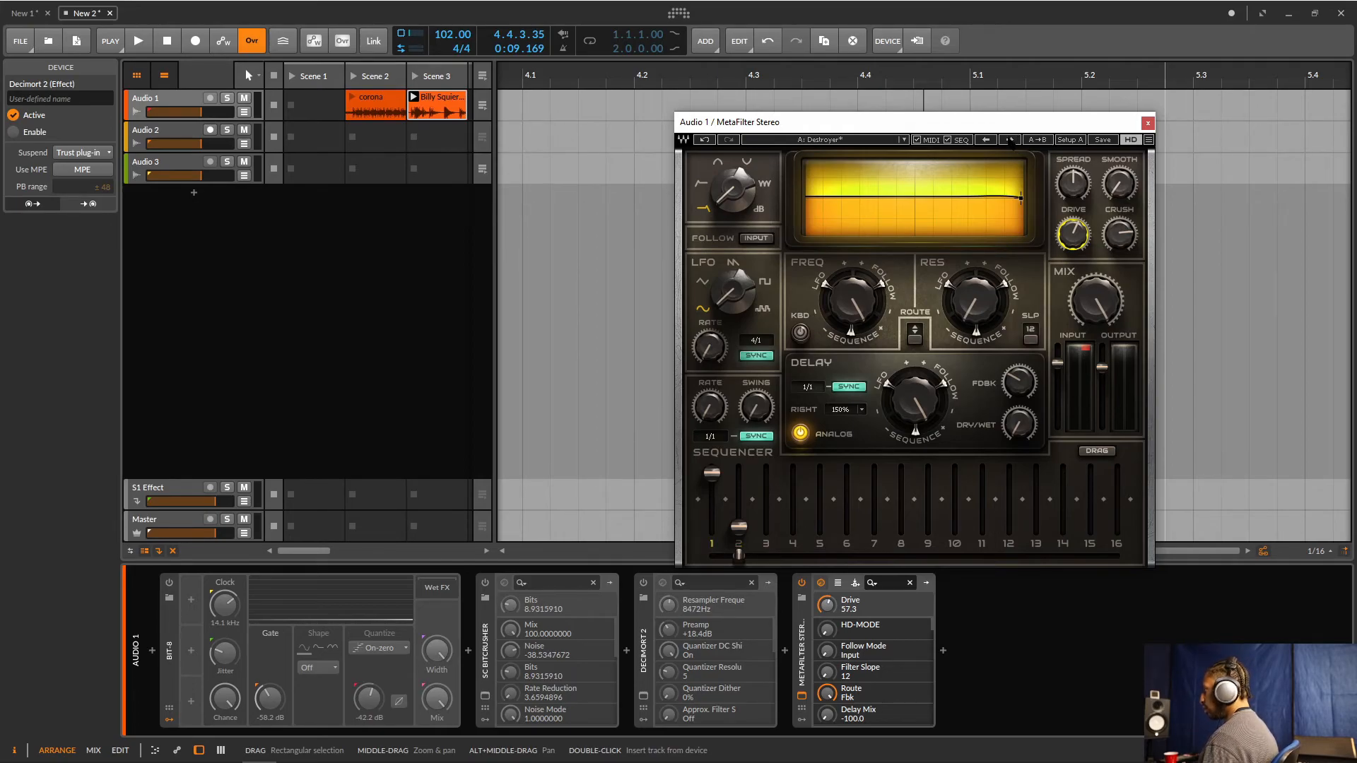
Audition successive MetaFilter presets on the playing clip, from Seq LFO 1 through AutoWah and HP Seq 1 to BP Seq 1
{"action": "key", "text": "space"}
{"action": "left_click", "coordinate": [1010, 140]}
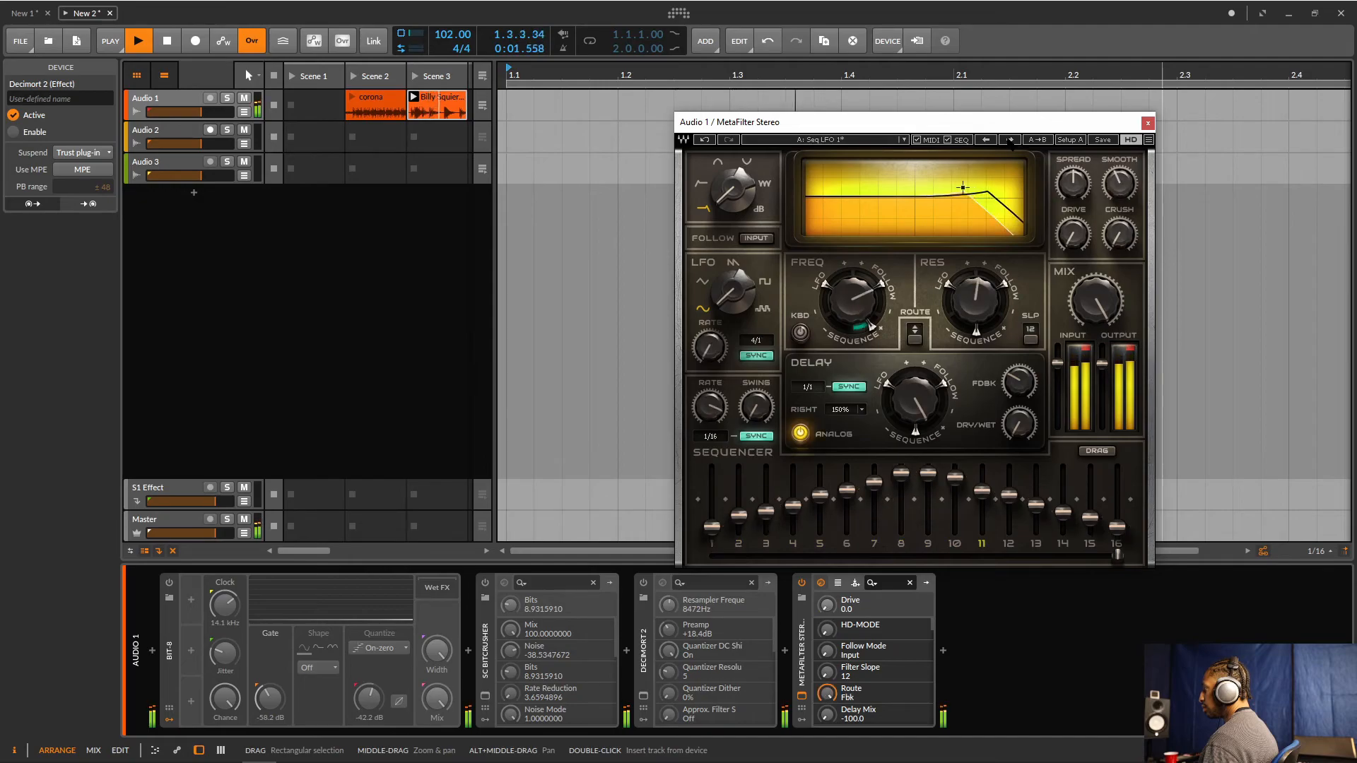
{"action": "left_click", "coordinate": [1010, 140]}
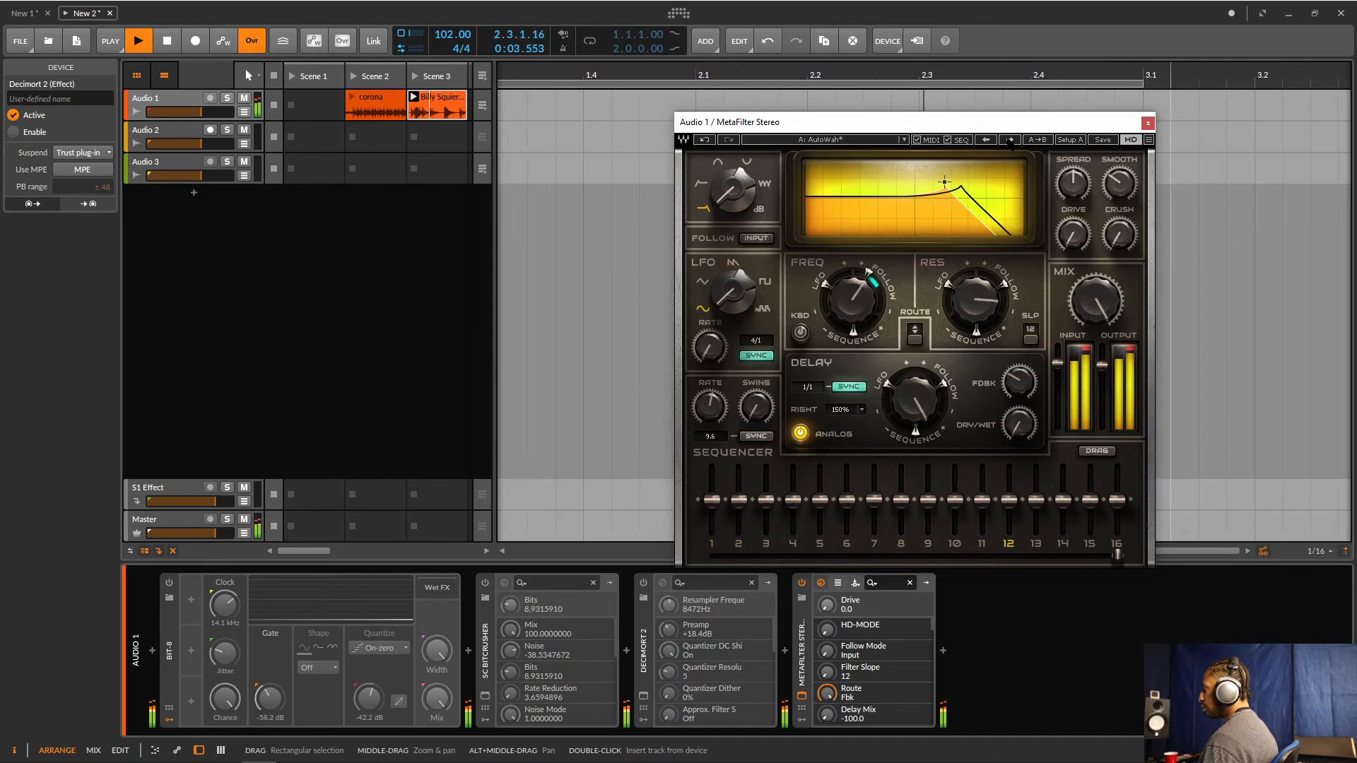
{"action": "left_click", "coordinate": [1010, 139]}
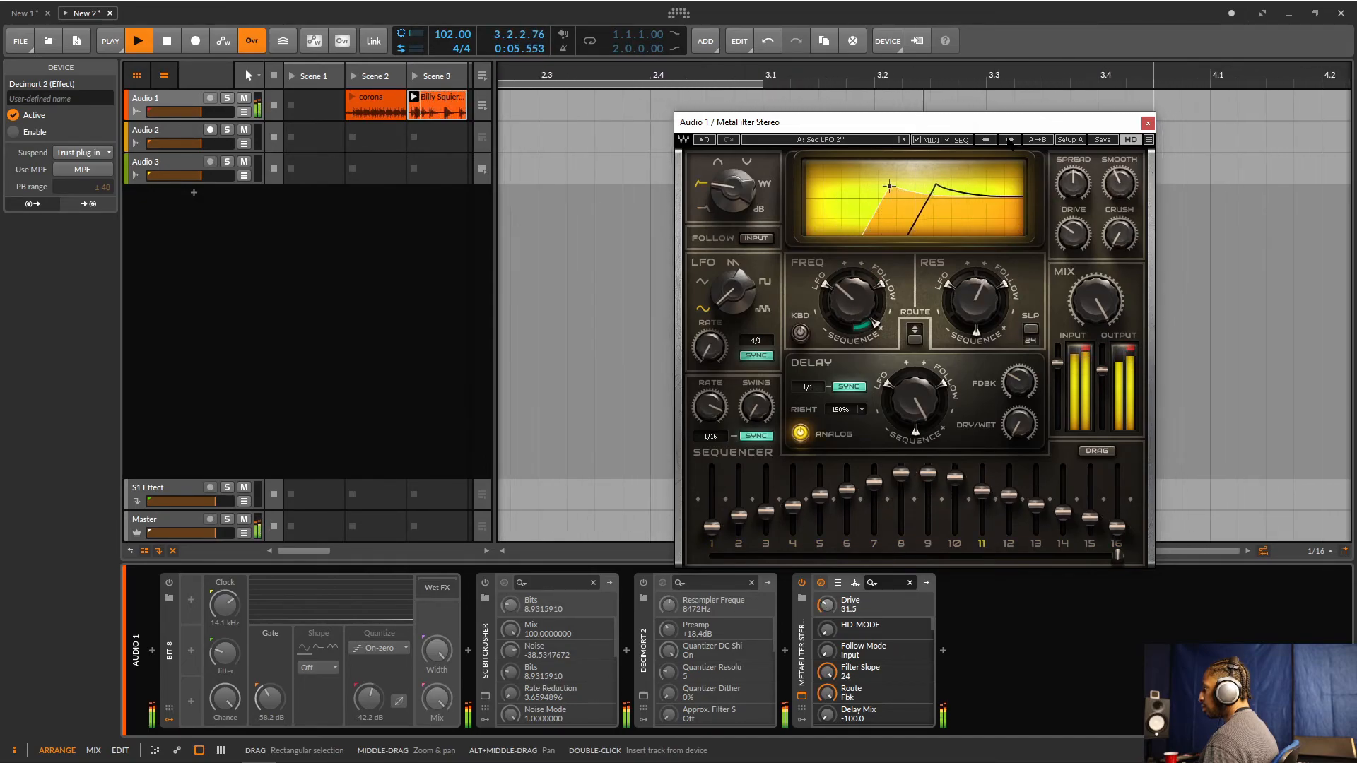
{"action": "left_click", "coordinate": [1010, 140]}
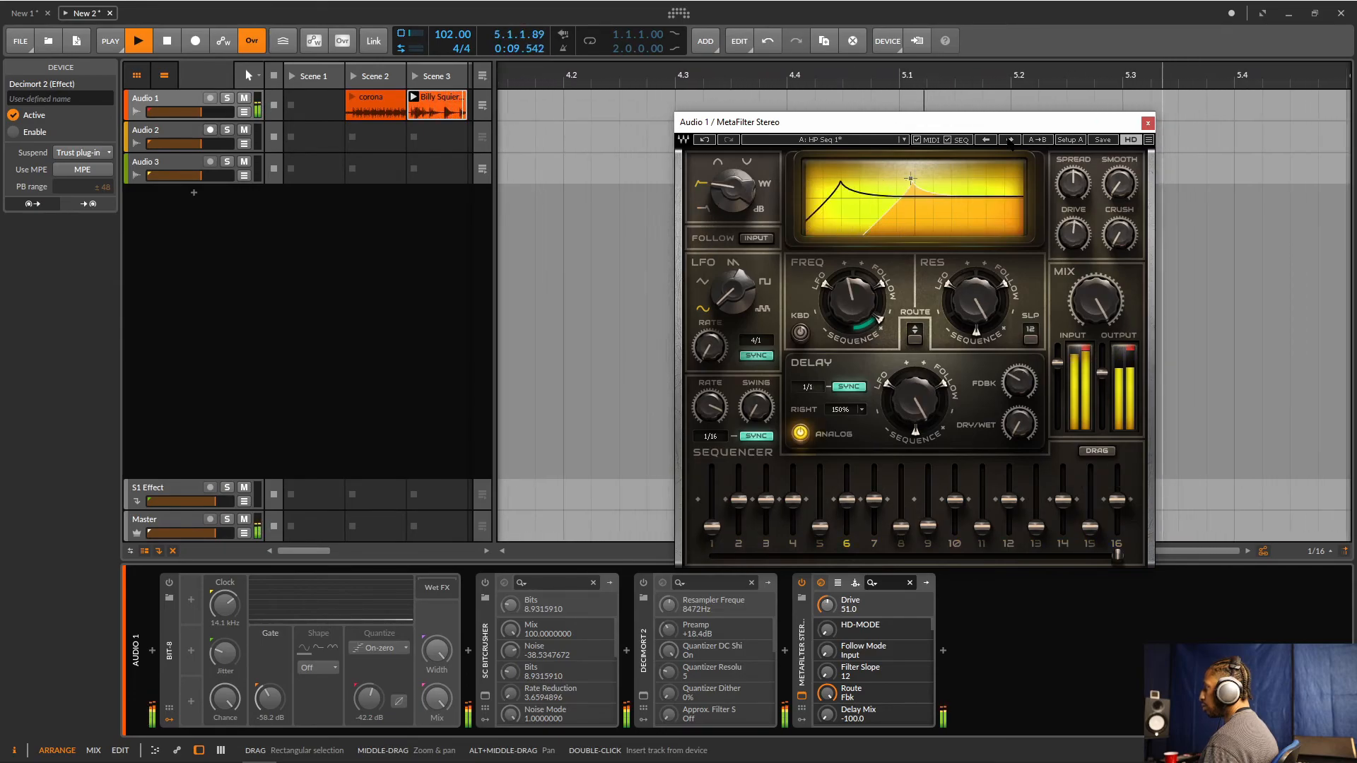
{"action": "left_click", "coordinate": [1010, 140]}
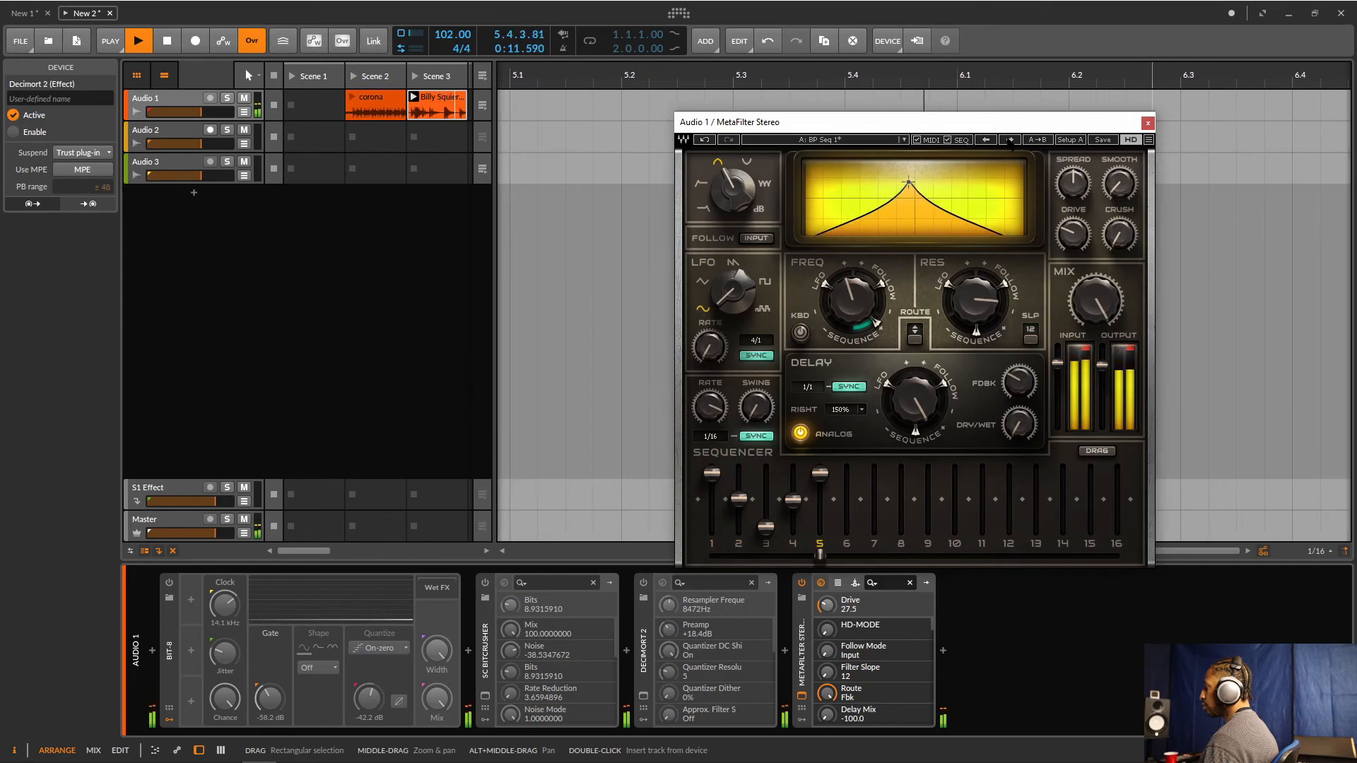
Stop playback, close the MetaFilter window and switch the MetaFilter device off
{"action": "key", "text": "space"}
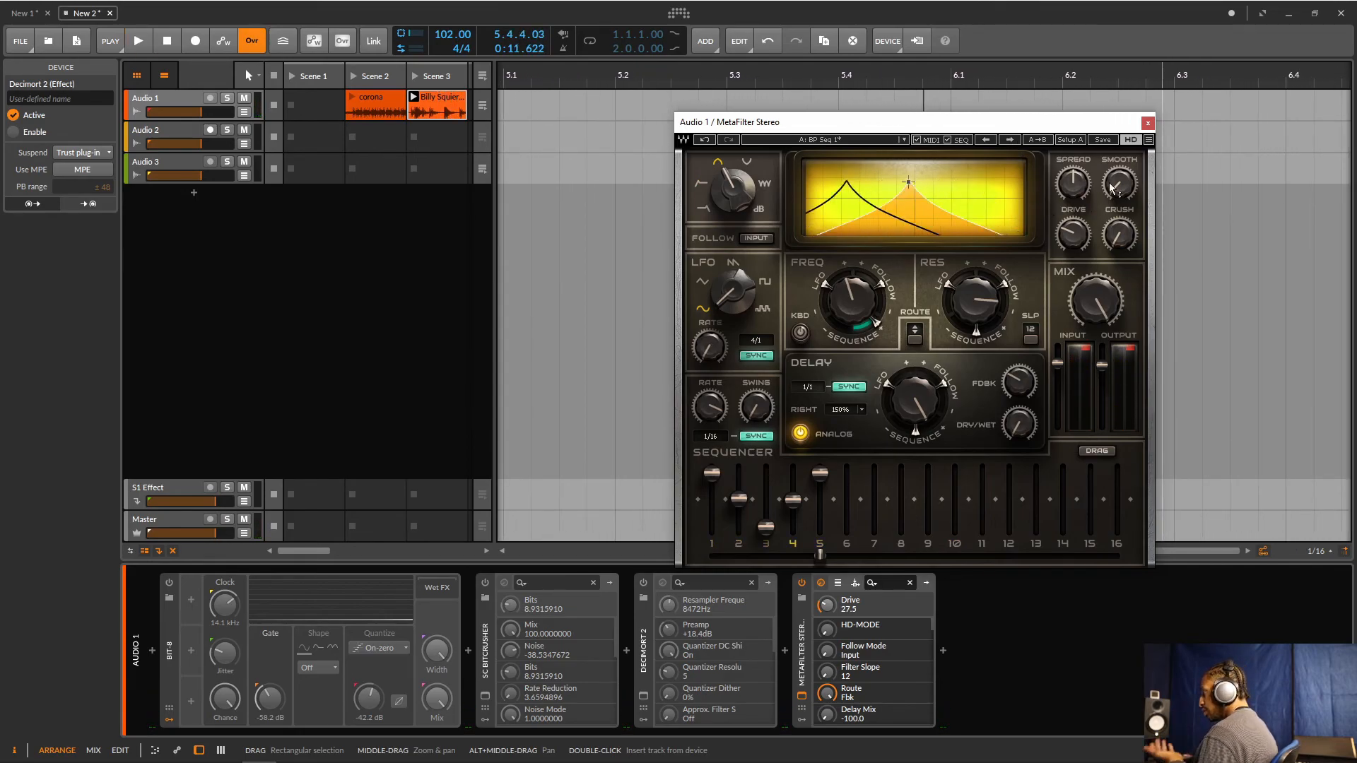
{"action": "left_click", "coordinate": [1147, 123]}
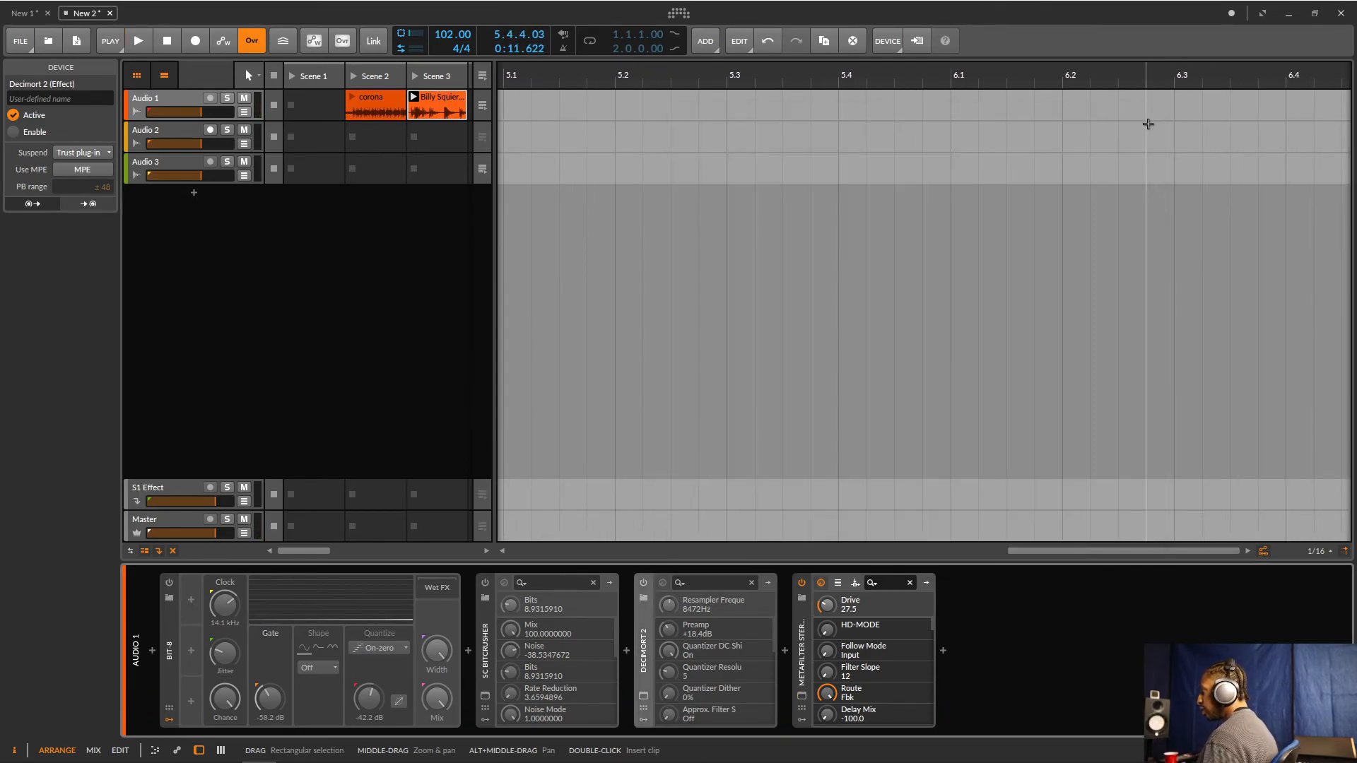
{"action": "left_click", "coordinate": [803, 584]}
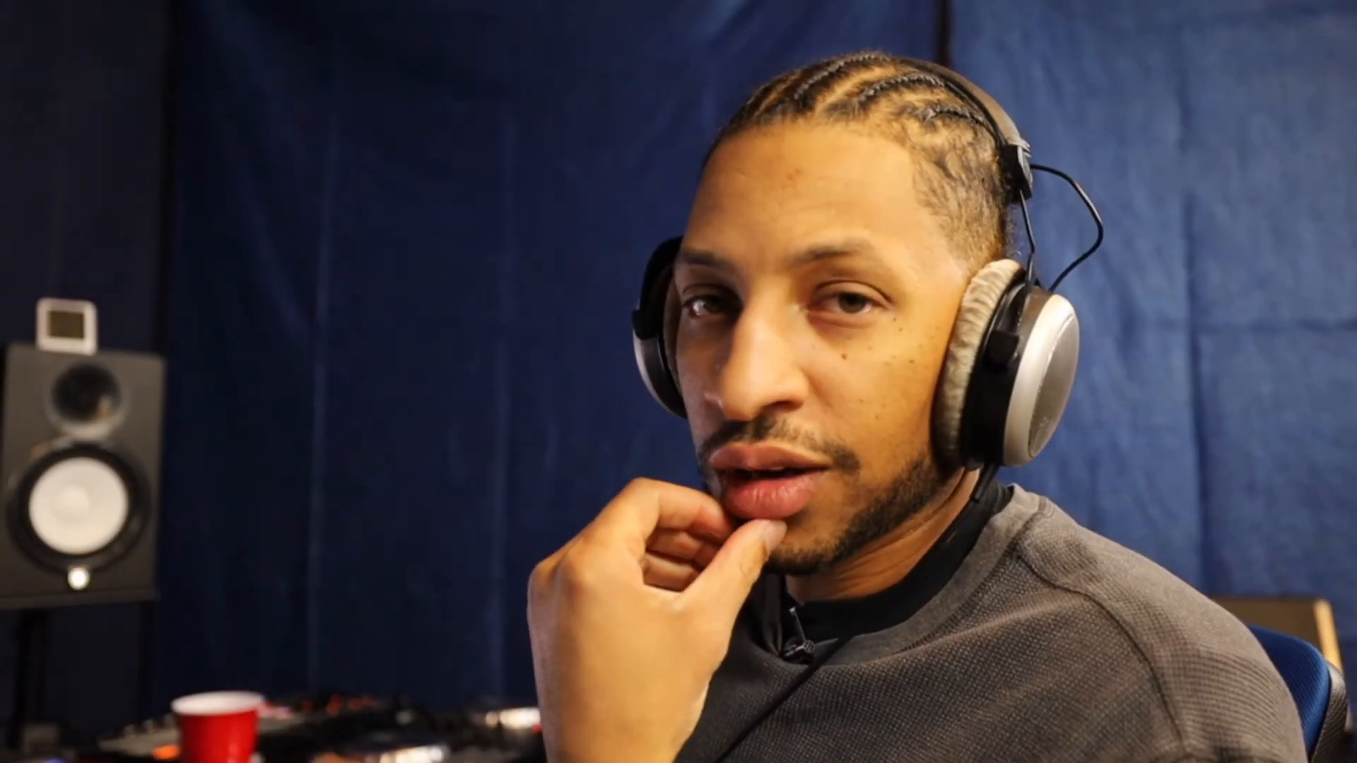